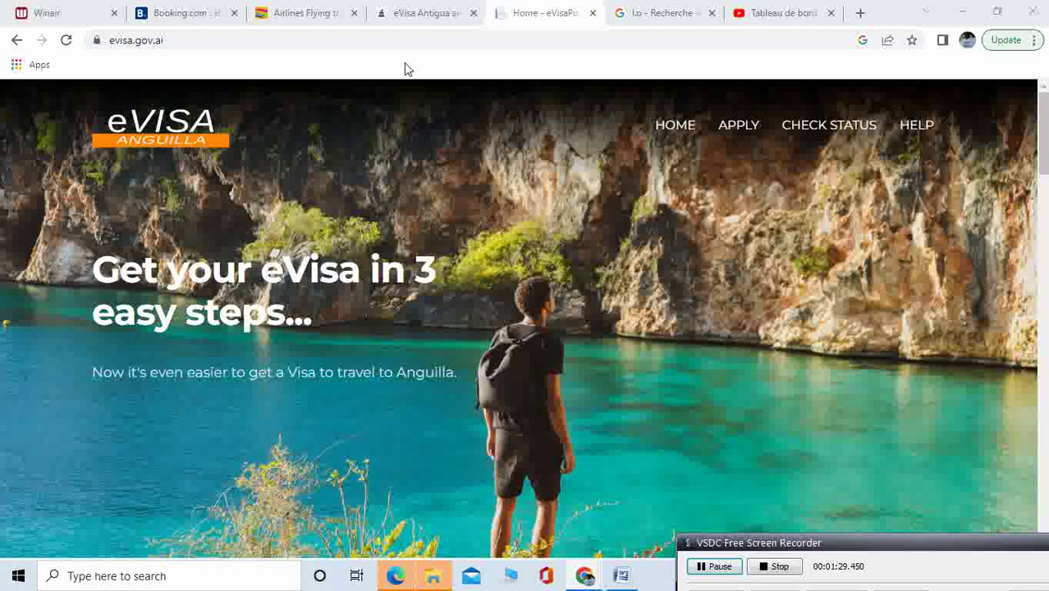
Switch to the Antigua and Barbuda eVisa page and browse its eVisa Details fee table
{"action": "left_click", "coordinate": [413, 14]}
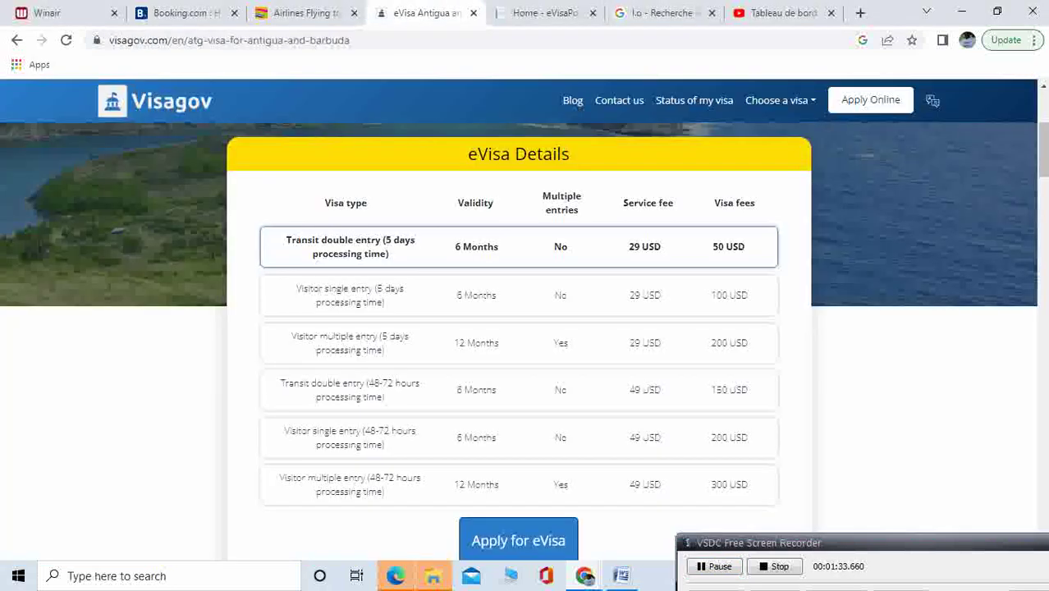
{"action": "scroll", "coordinate": [1043, 152], "scroll_direction": "up", "scroll_amount": 4}
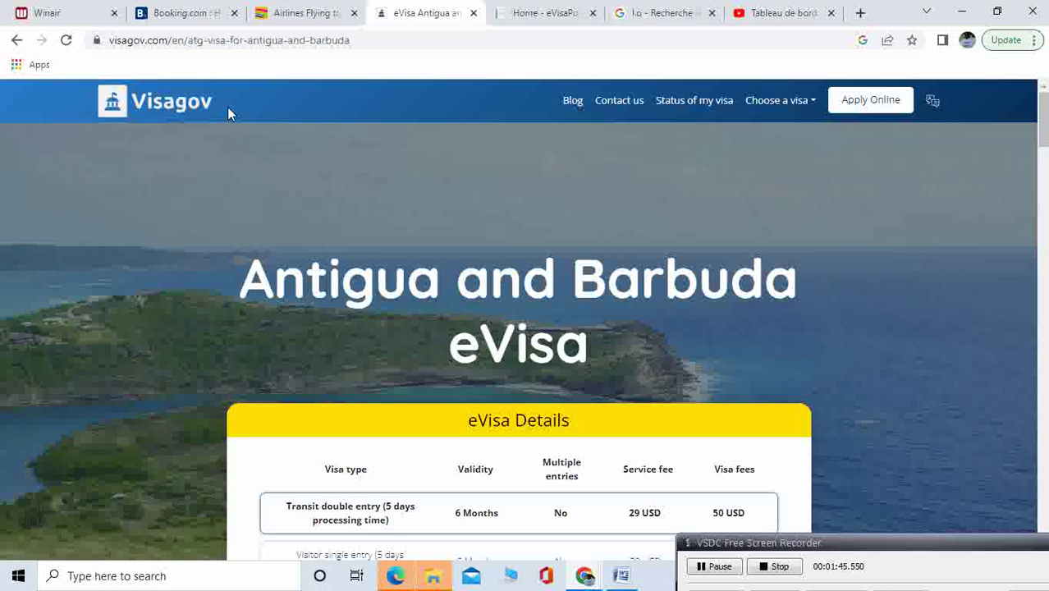
{"action": "left_click", "coordinate": [877, 538]}
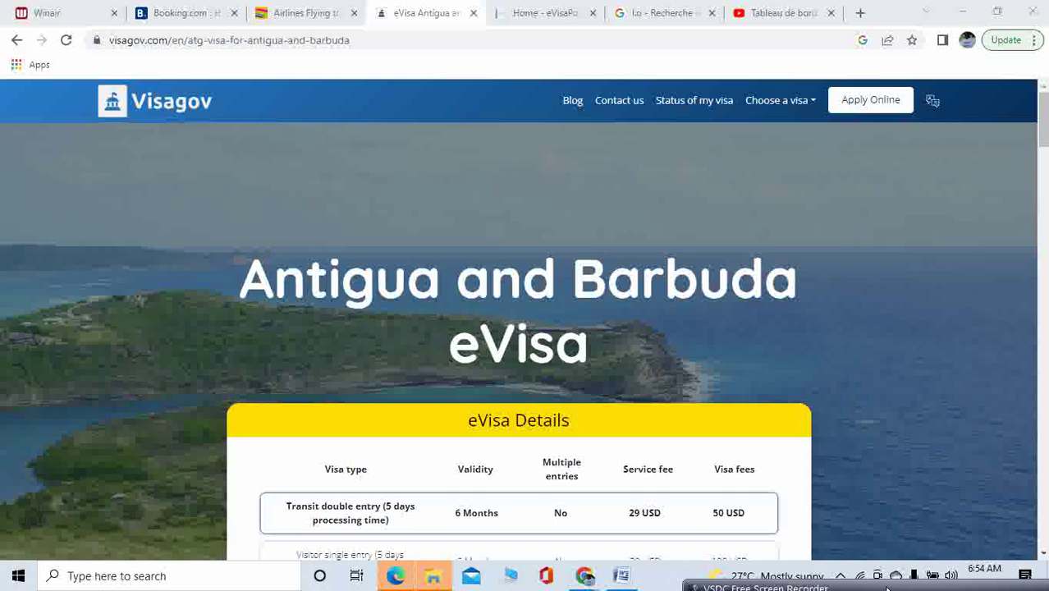
{"action": "scroll", "coordinate": [1042, 123], "scroll_direction": "down", "scroll_amount": 1}
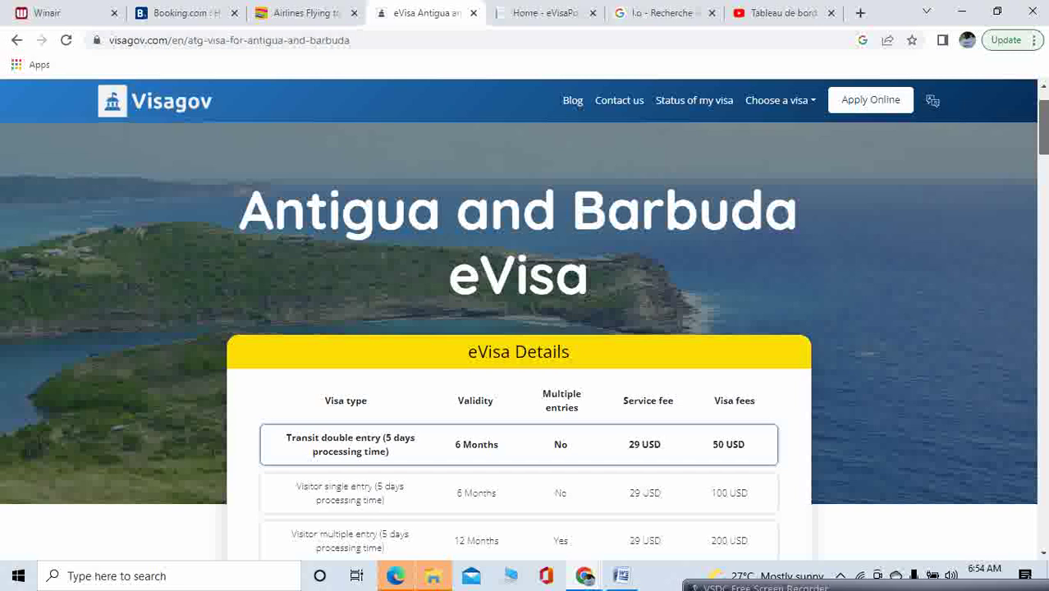
{"action": "scroll", "coordinate": [1043, 123], "scroll_direction": "up", "scroll_amount": 1}
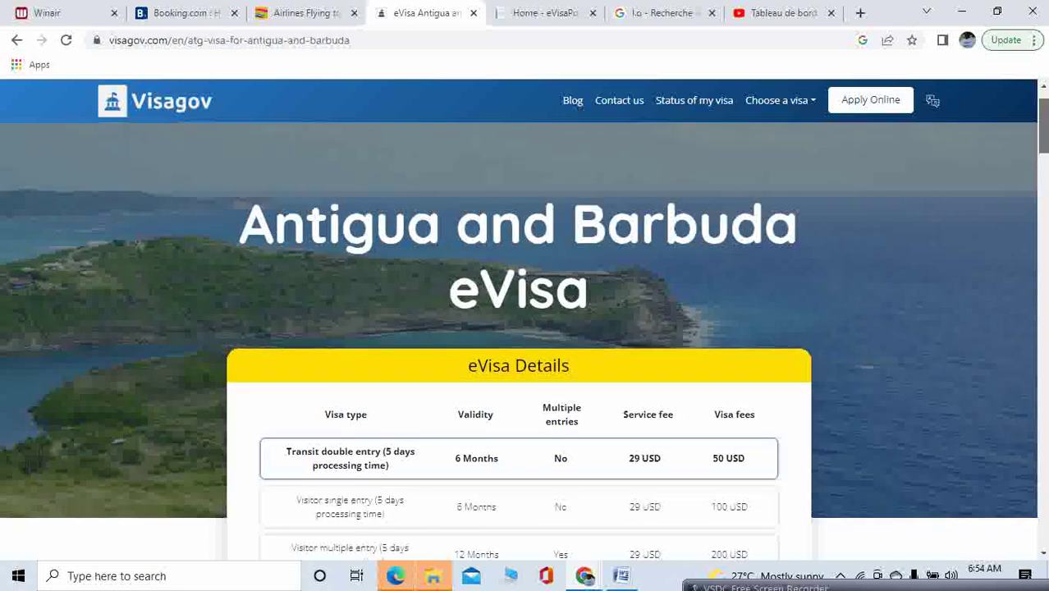
{"action": "scroll", "coordinate": [1043, 123], "scroll_direction": "down", "scroll_amount": 1}
{"action": "scroll", "coordinate": [1043, 124], "scroll_direction": "down", "scroll_amount": 1}
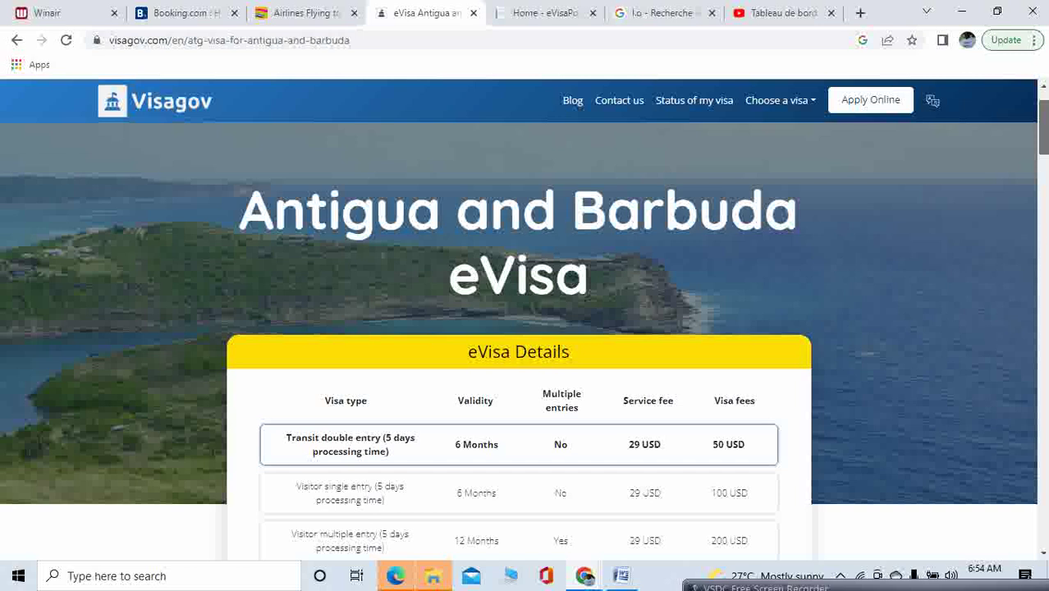
{"action": "scroll", "coordinate": [524, 339], "scroll_direction": "down", "scroll_amount": 1}
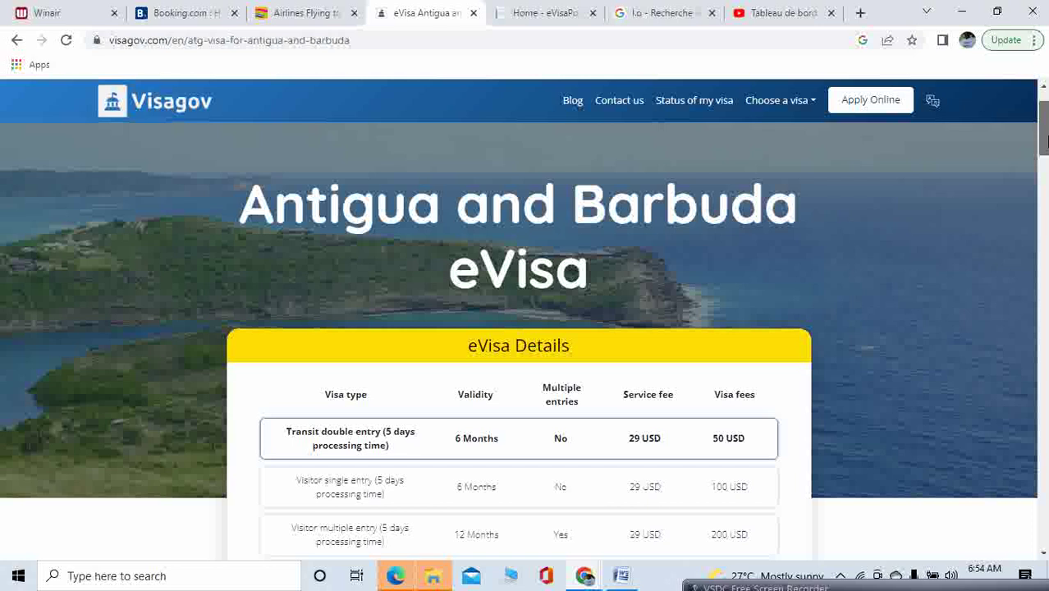
{"action": "scroll", "coordinate": [374, 151], "scroll_direction": "up", "scroll_amount": 1}
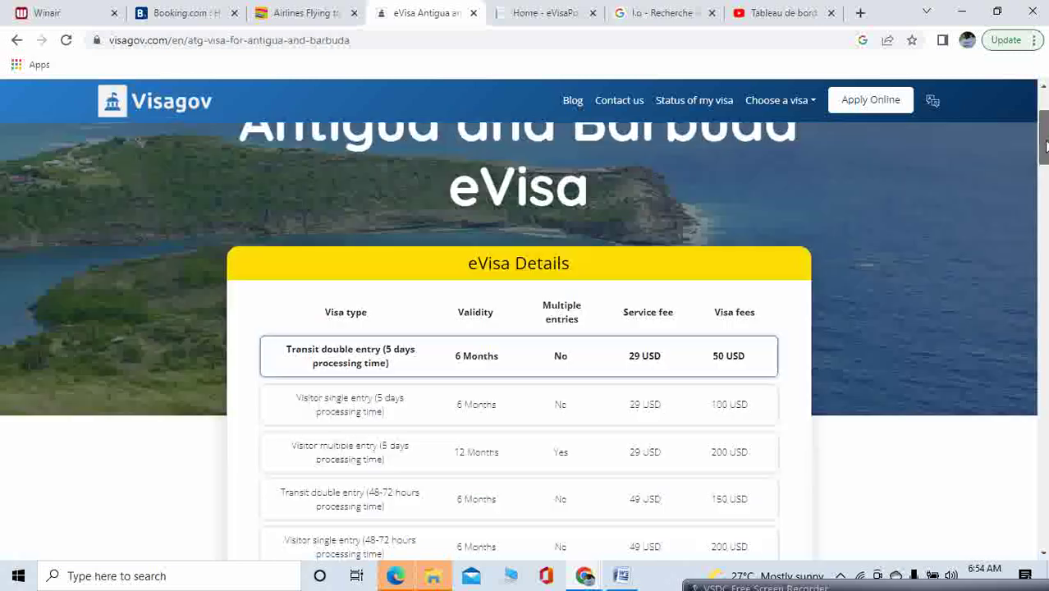
Scroll the fee table to show all six visa types, down to Visitor single entry (5 days)
{"action": "left_click_drag", "start_coordinate": [1045, 128], "coordinate": [1046, 155]}
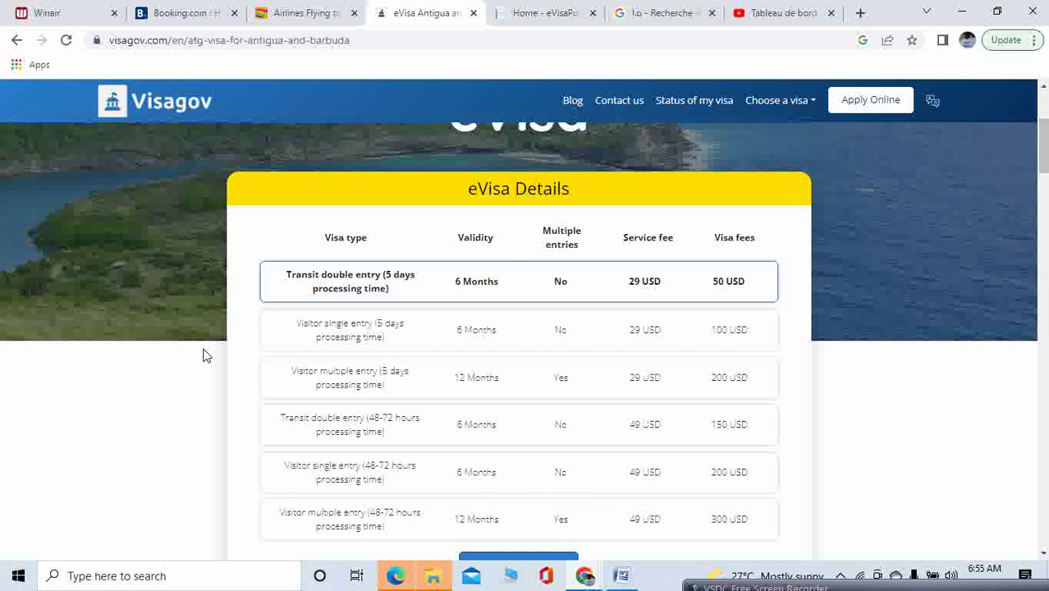
{"action": "left_click_drag", "start_coordinate": [1044, 135], "coordinate": [1043, 103]}
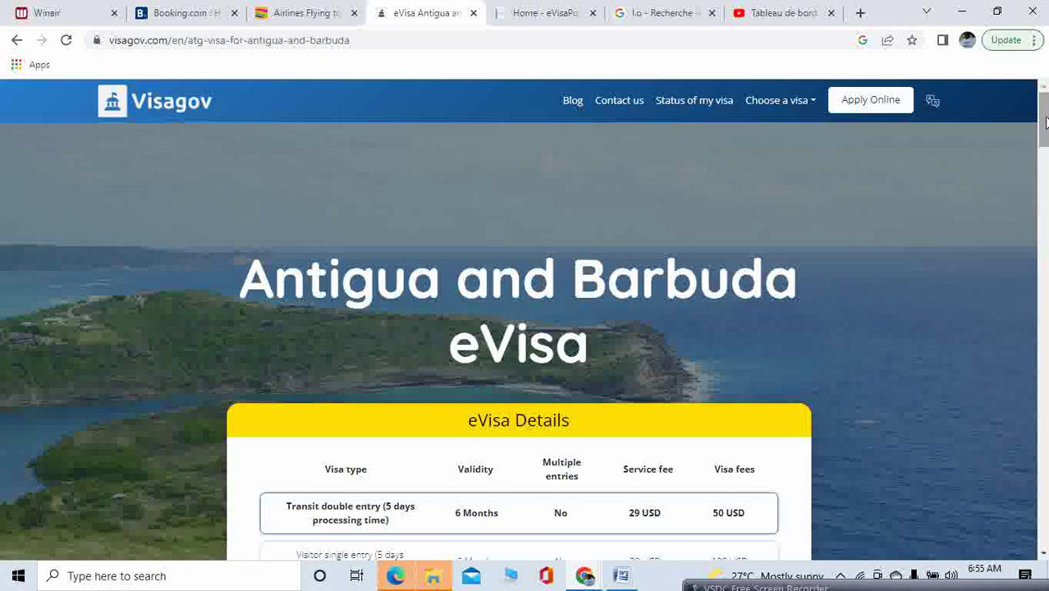
{"action": "left_click_drag", "start_coordinate": [1044, 121], "coordinate": [1044, 122]}
{"action": "left_click_drag", "start_coordinate": [1041, 148], "coordinate": [1041, 150]}
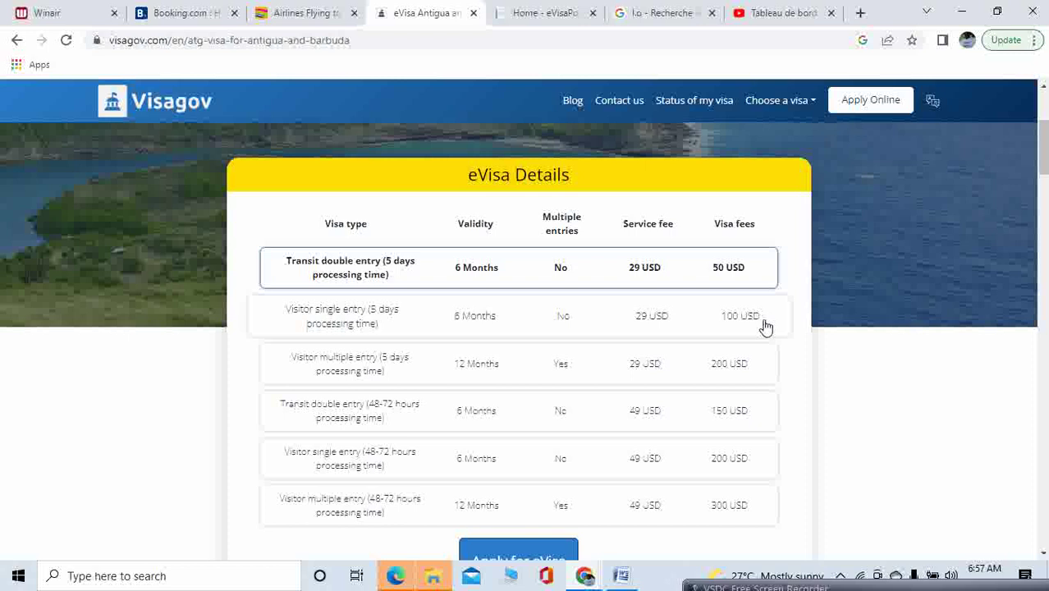
Scroll to the full fee table ending at Visitor multiple entry (48-72 hours) and the Apply for eVisa button
{"action": "scroll", "coordinate": [925, 169], "scroll_direction": "down", "scroll_amount": 2}
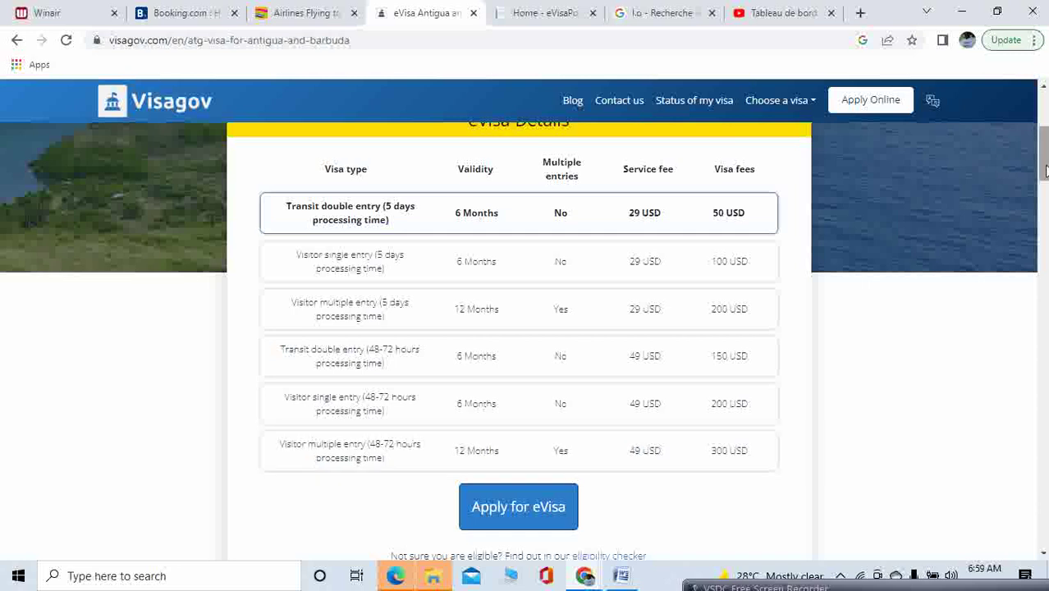
{"action": "left_click_drag", "start_coordinate": [1046, 156], "coordinate": [1046, 123]}
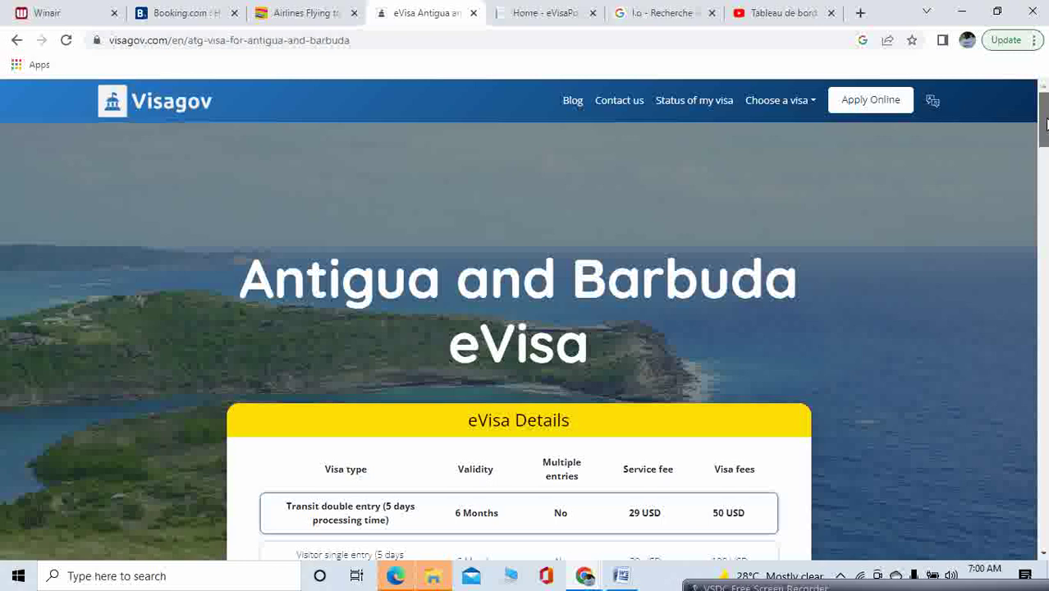
{"action": "left_click_drag", "start_coordinate": [1045, 123], "coordinate": [1045, 164]}
{"action": "scroll", "coordinate": [526, 329], "scroll_direction": "up", "scroll_amount": 5}
{"action": "left_click_drag", "start_coordinate": [1044, 111], "coordinate": [1044, 156]}
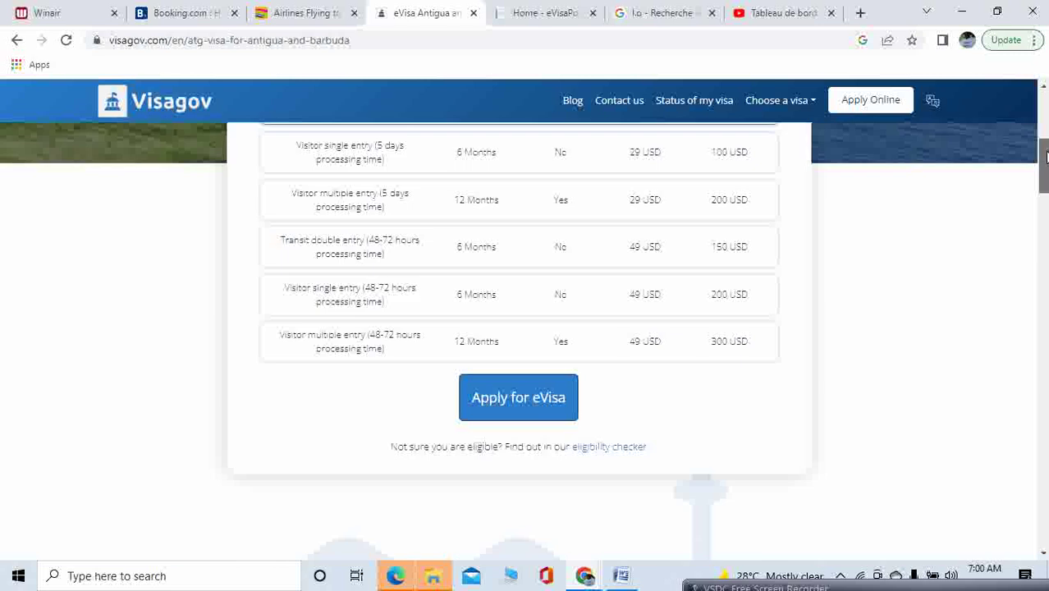
Open the Antigua and Barbuda transit eVisa application form with Apply for eVisa
{"action": "left_click", "coordinate": [542, 393]}
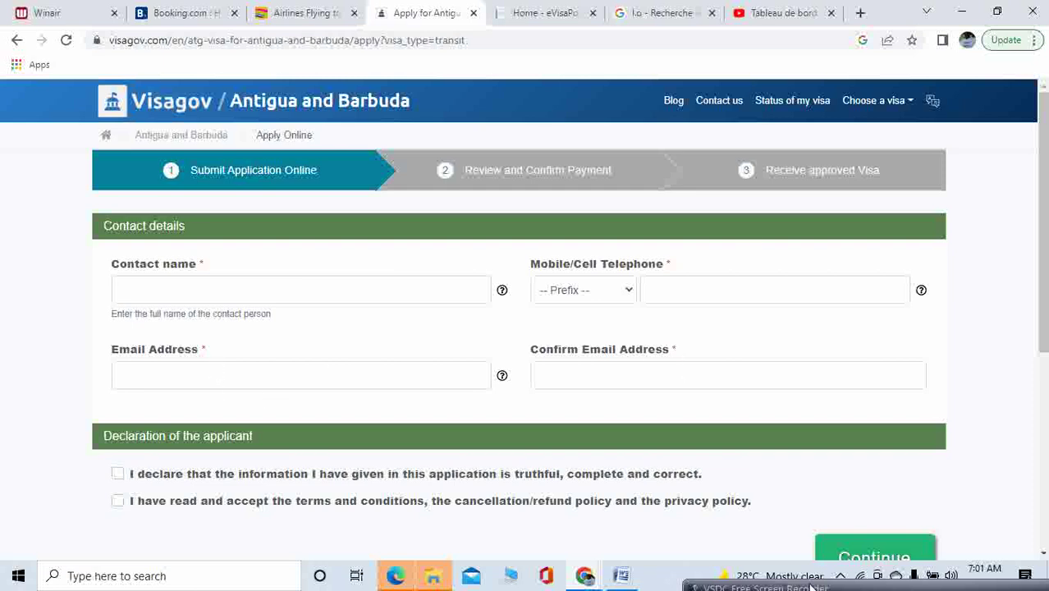
{"action": "left_click_drag", "start_coordinate": [817, 585], "coordinate": [780, 560]}
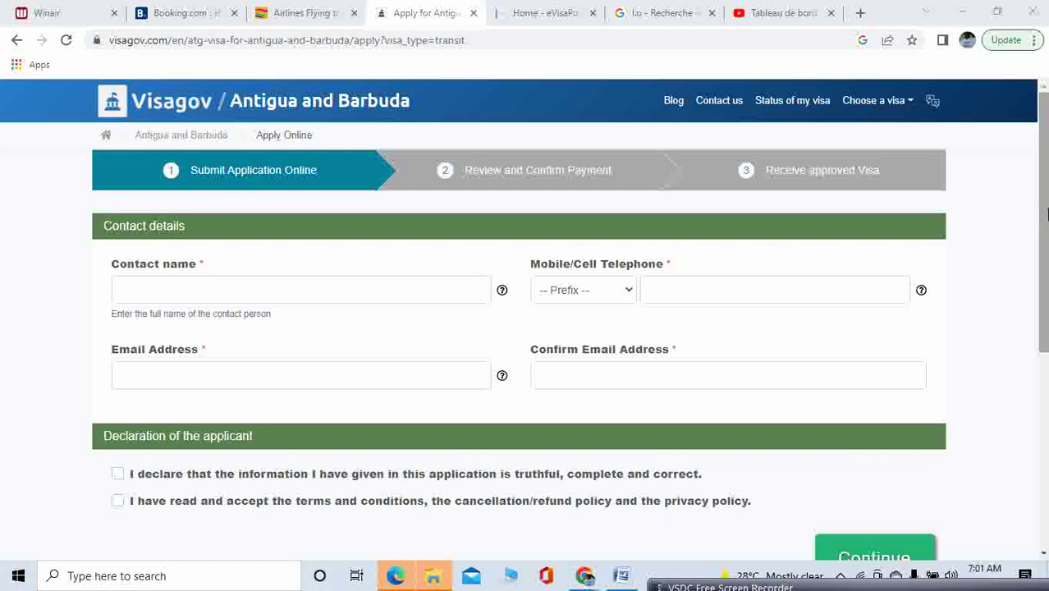
{"action": "left_click_drag", "start_coordinate": [1041, 220], "coordinate": [1041, 271]}
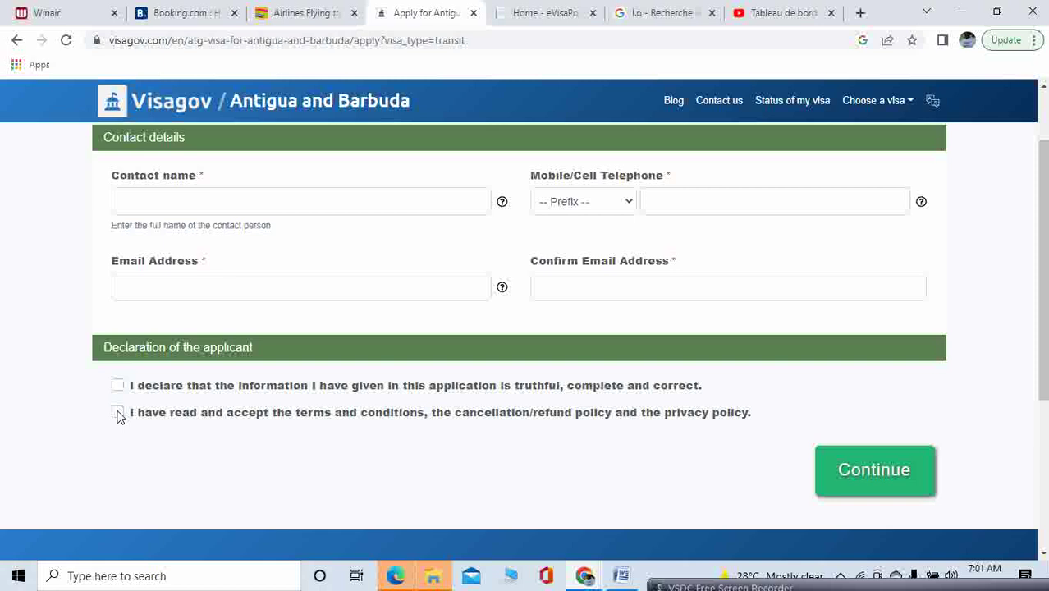
Tick both applicant declarations and enter the contact person's full name
{"action": "left_click", "coordinate": [118, 413]}
{"action": "left_click", "coordinate": [117, 386]}
{"action": "left_click", "coordinate": [211, 205]}
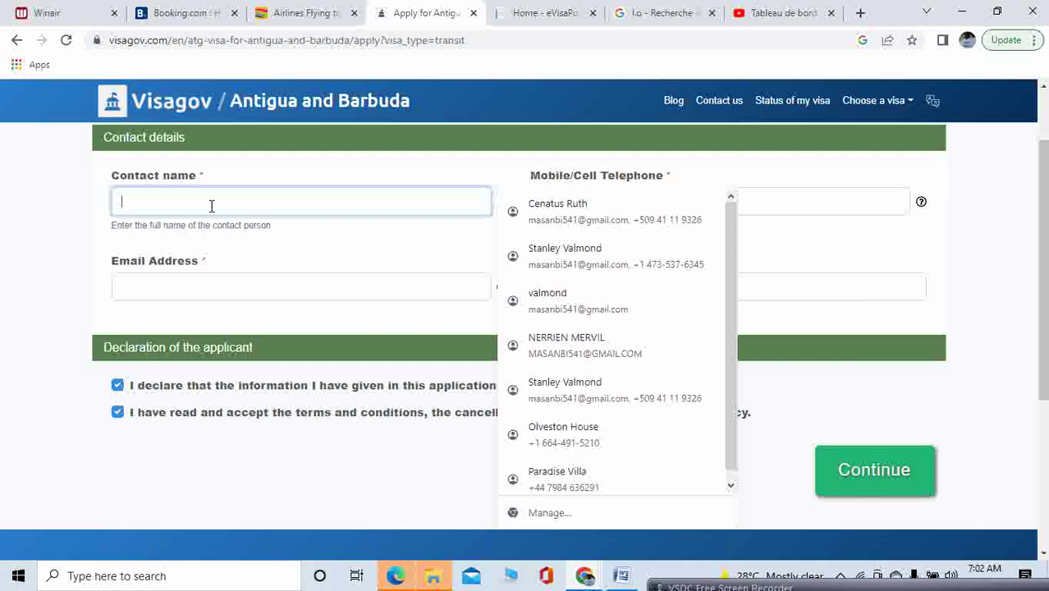
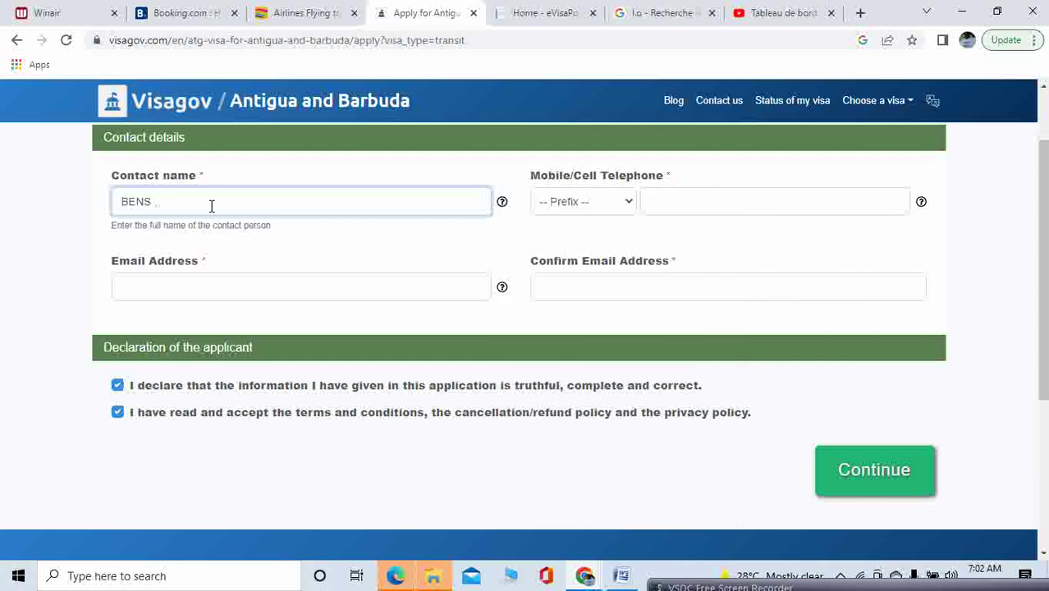
Set the phone prefix to HAITI (+509) and enter the contact's mobile number
{"action": "left_click", "coordinate": [630, 208]}
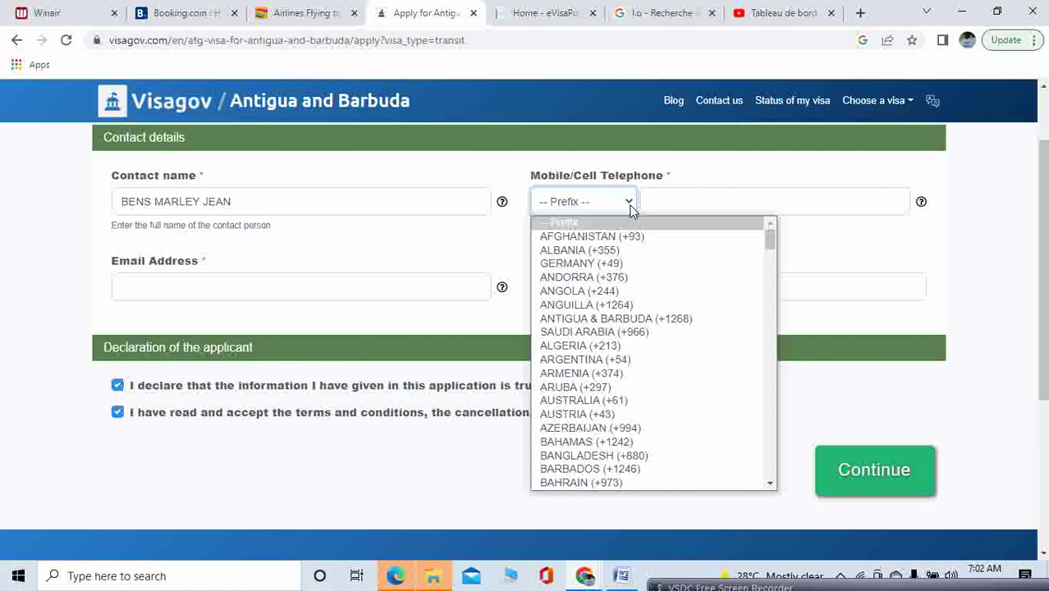
{"action": "key", "text": "h"}
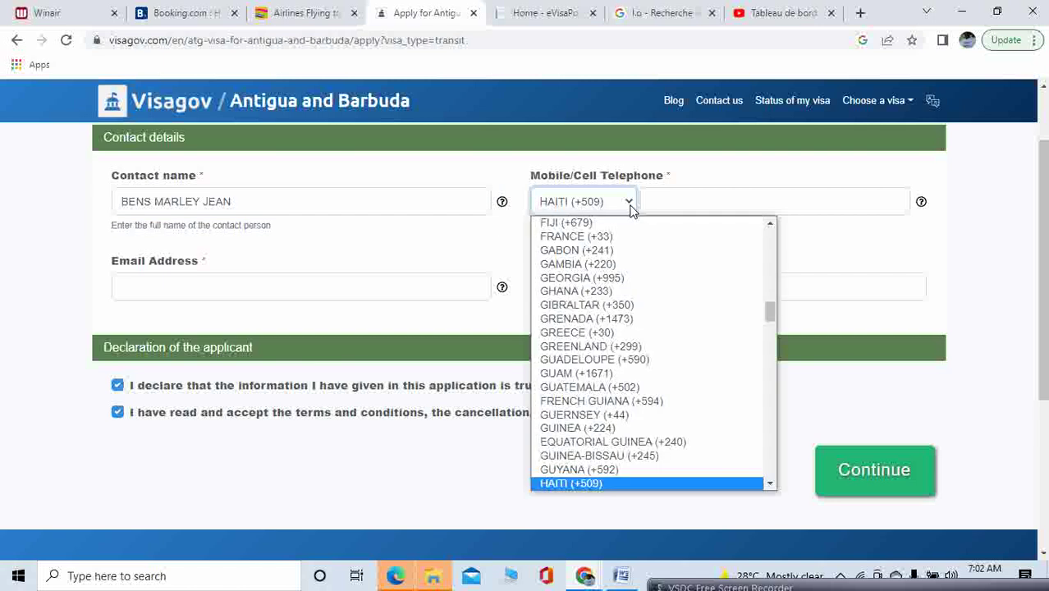
{"action": "left_click", "coordinate": [630, 208]}
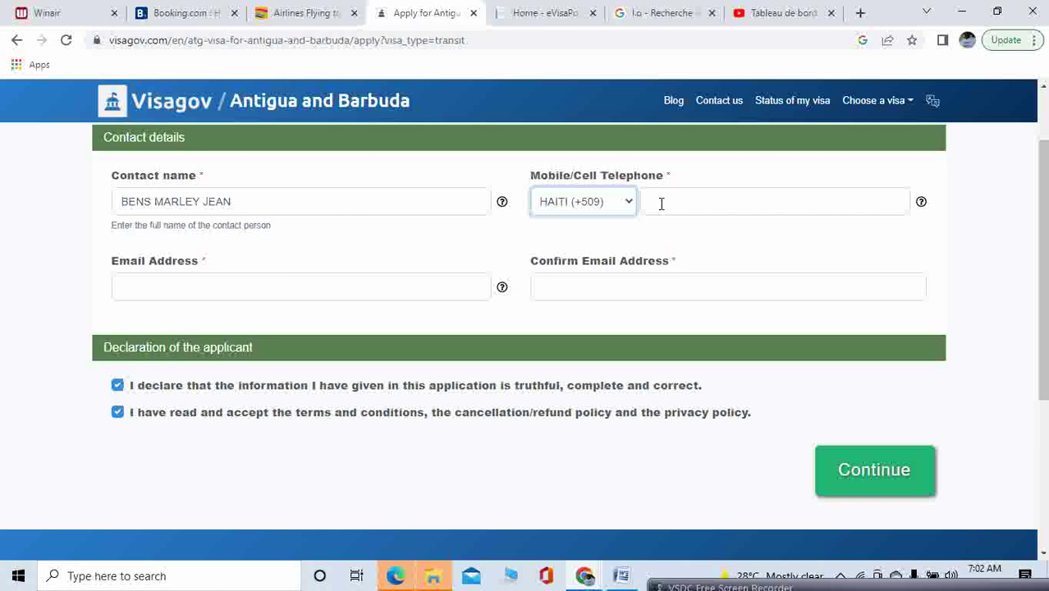
{"action": "left_click", "coordinate": [661, 203]}
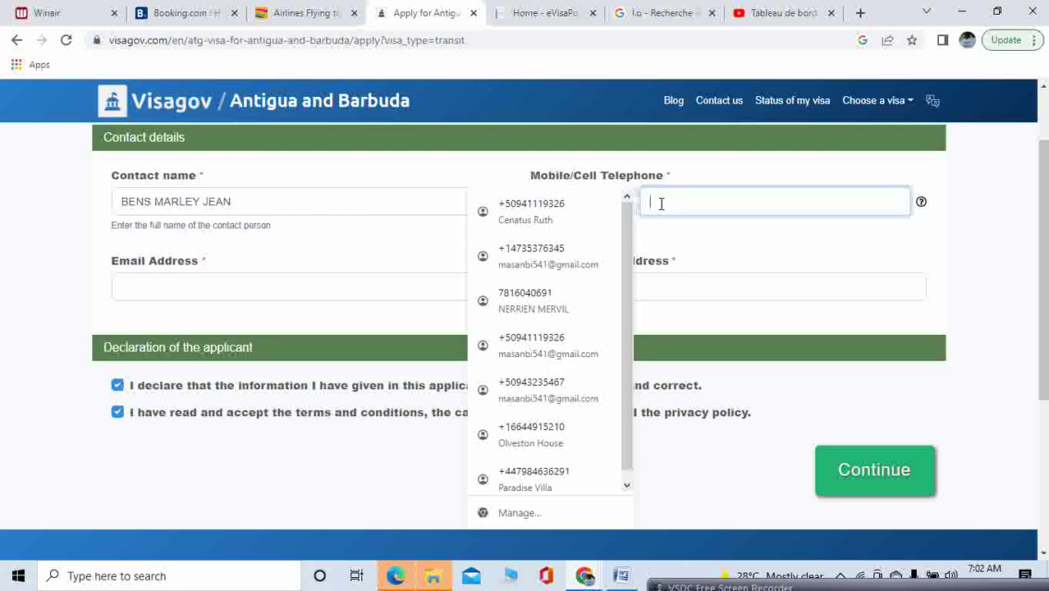
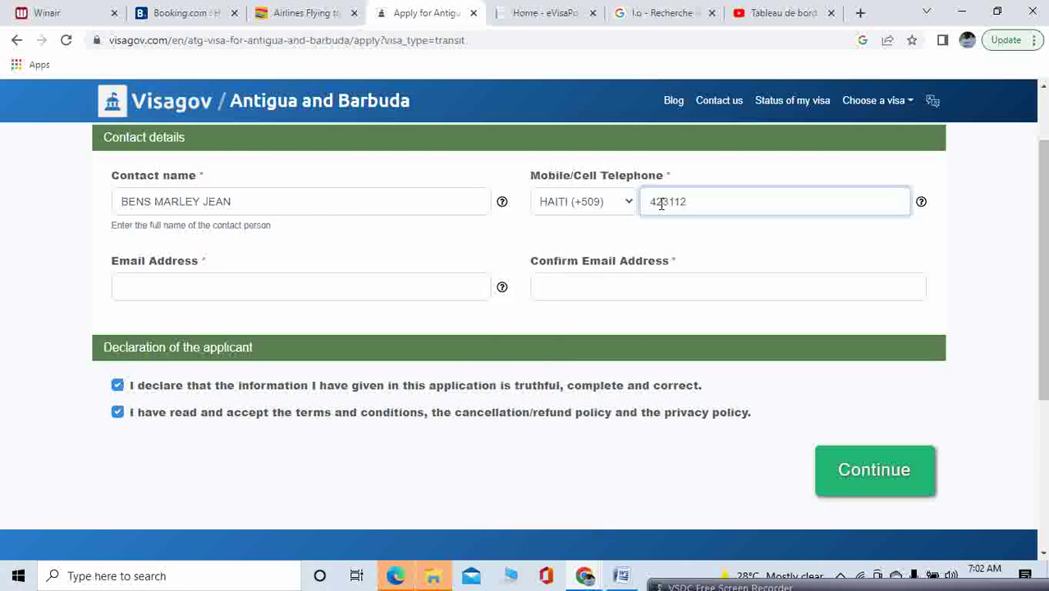
Fill both e-mail fields from a saved autofill address and continue to travel and personal details
{"action": "left_click", "coordinate": [278, 290]}
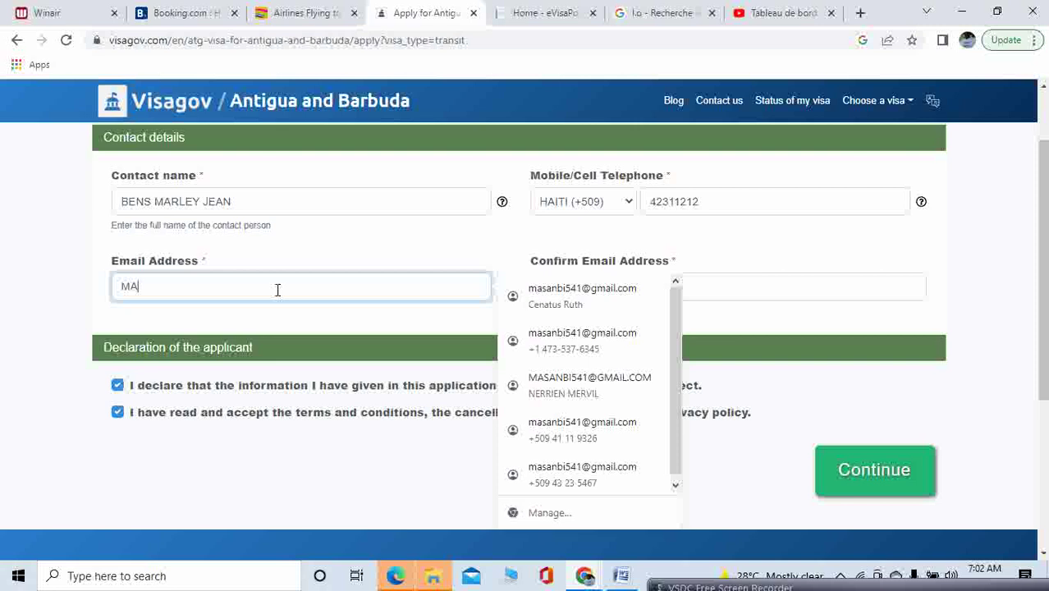
{"action": "left_click", "coordinate": [622, 351]}
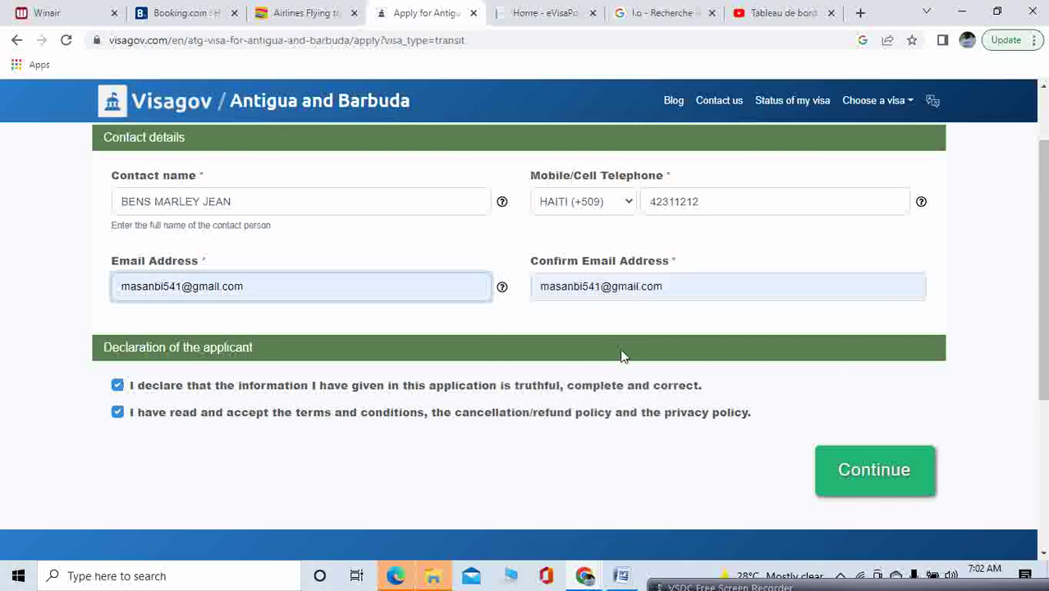
{"action": "left_click", "coordinate": [841, 462]}
Set 2 travelers and the Visitor multiple entry (48-72 hours processing time) visa type
{"action": "scroll", "coordinate": [839, 459], "scroll_direction": "down", "scroll_amount": 1}
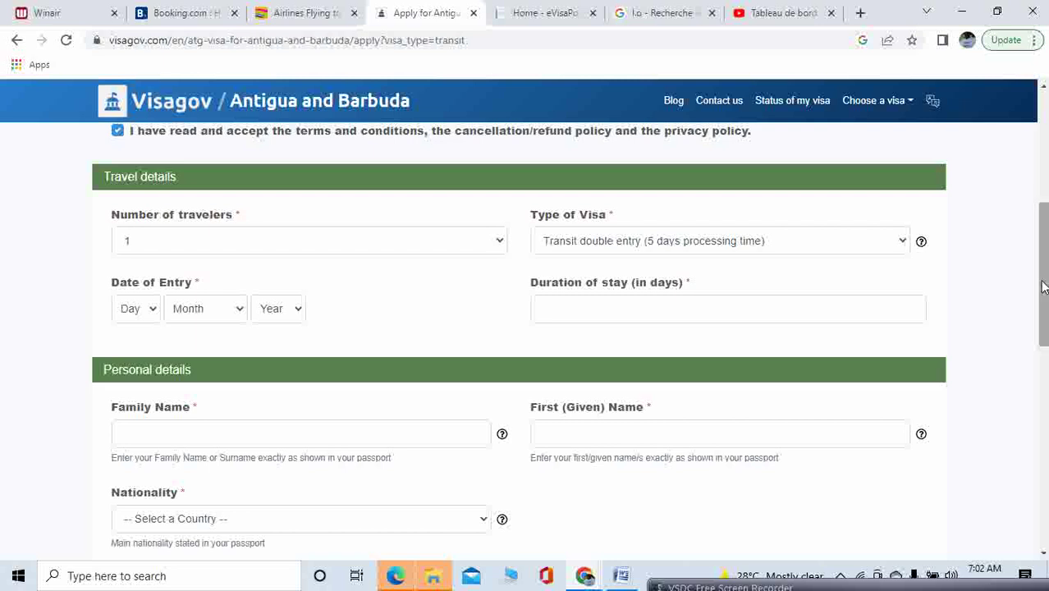
{"action": "left_click_drag", "start_coordinate": [1044, 286], "coordinate": [1044, 163]}
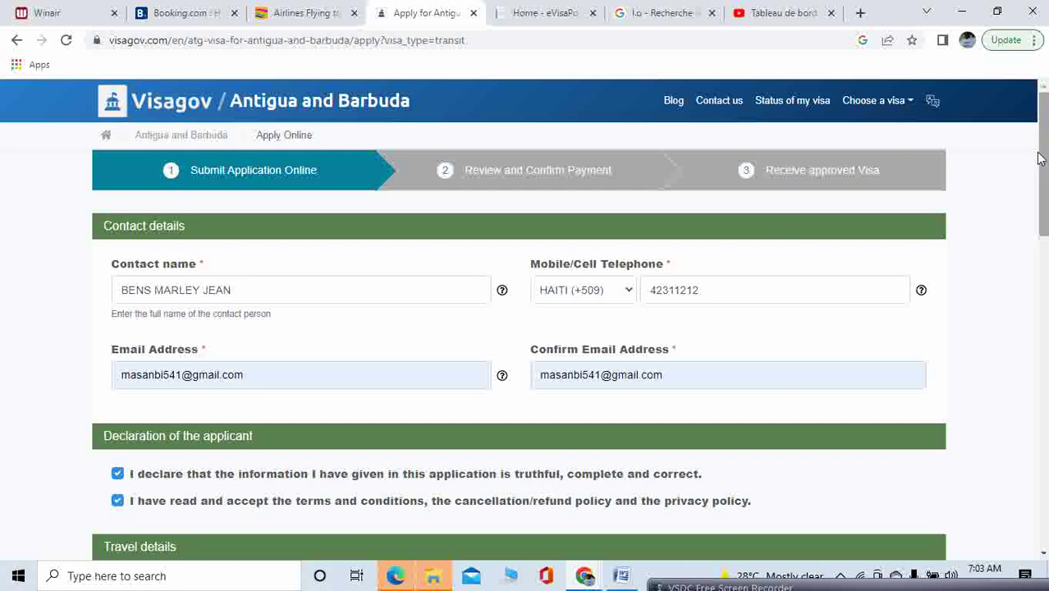
{"action": "left_click_drag", "start_coordinate": [1045, 156], "coordinate": [1045, 274]}
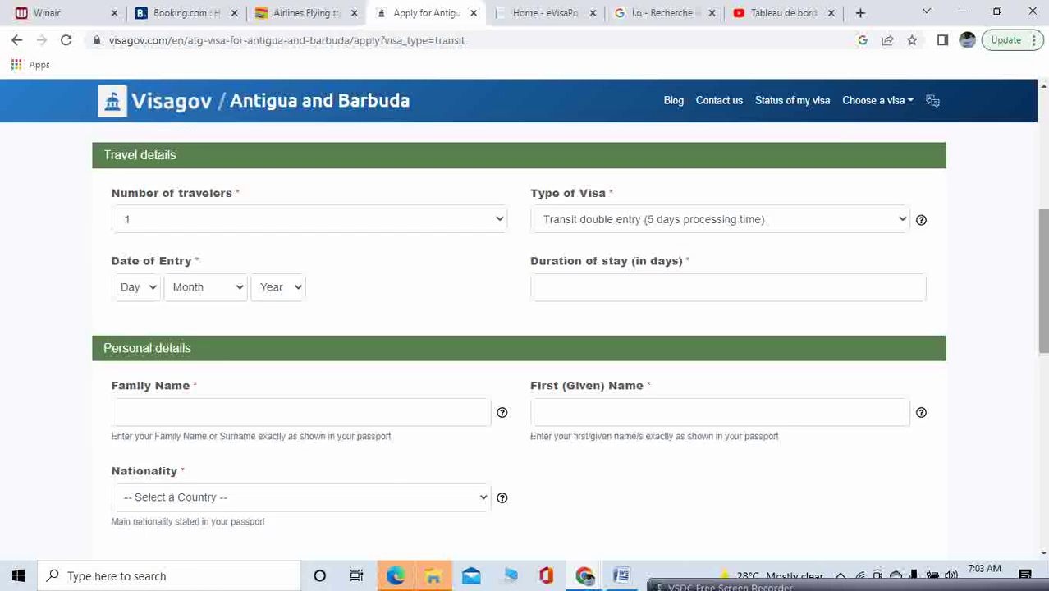
{"action": "left_click", "coordinate": [499, 222]}
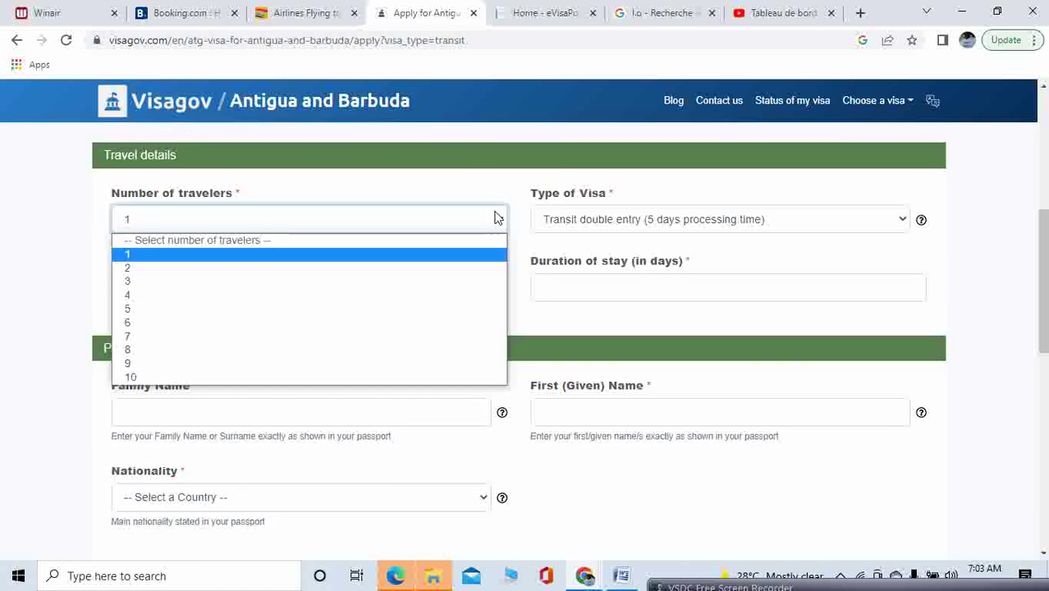
{"action": "left_click", "coordinate": [431, 271]}
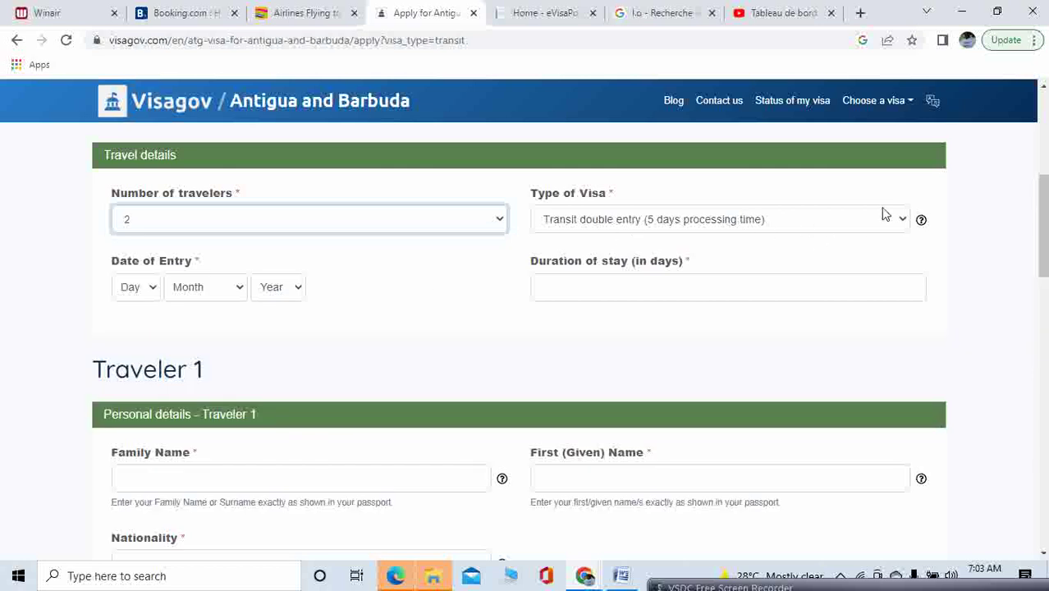
{"action": "left_click", "coordinate": [903, 222]}
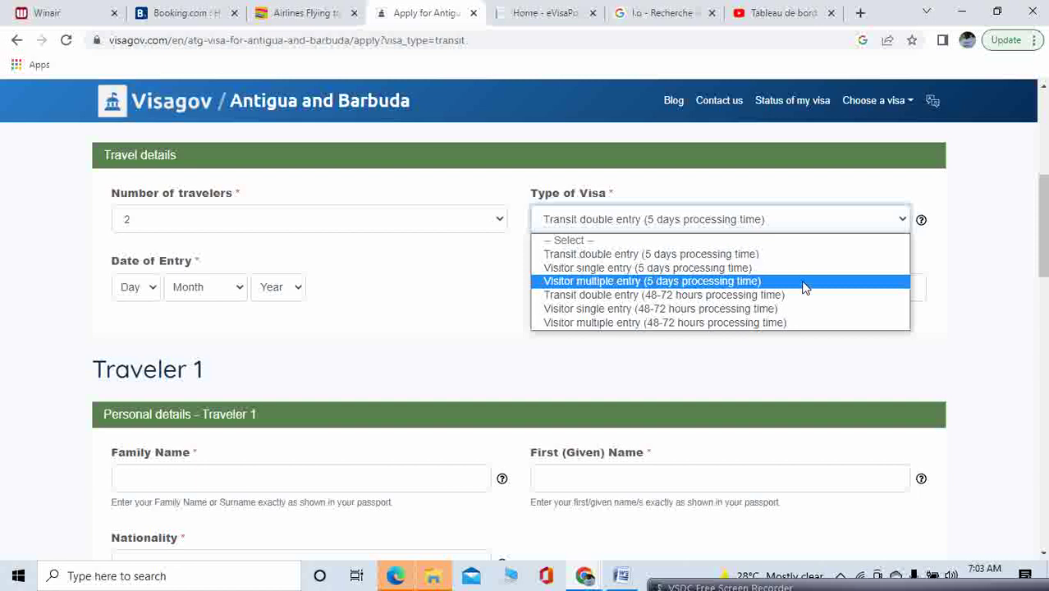
{"action": "left_click", "coordinate": [757, 323]}
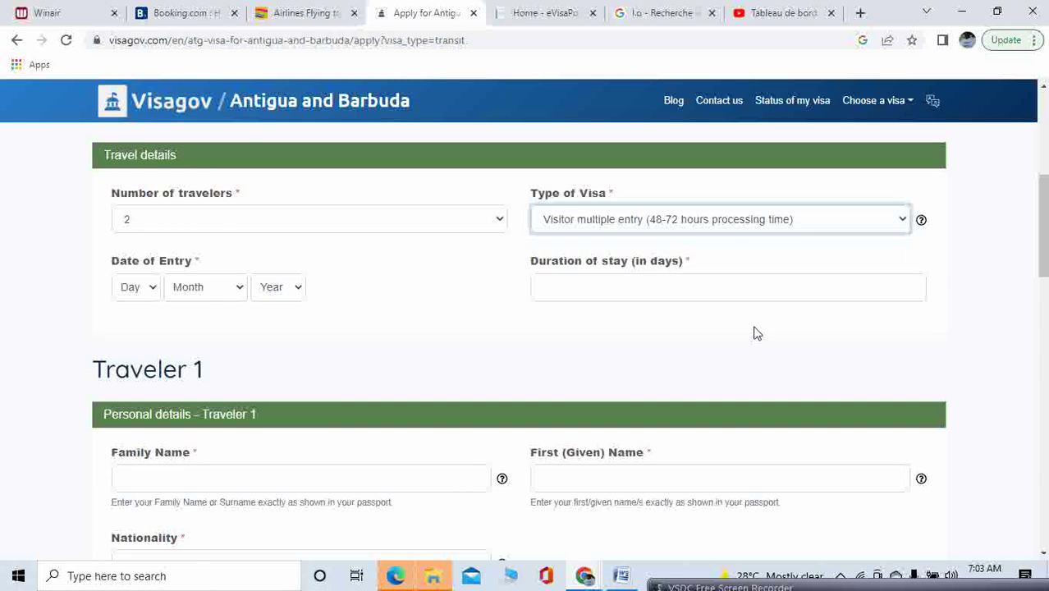
Set the entry date to 18 July and the duration of stay to 15 days
{"action": "left_click", "coordinate": [155, 289]}
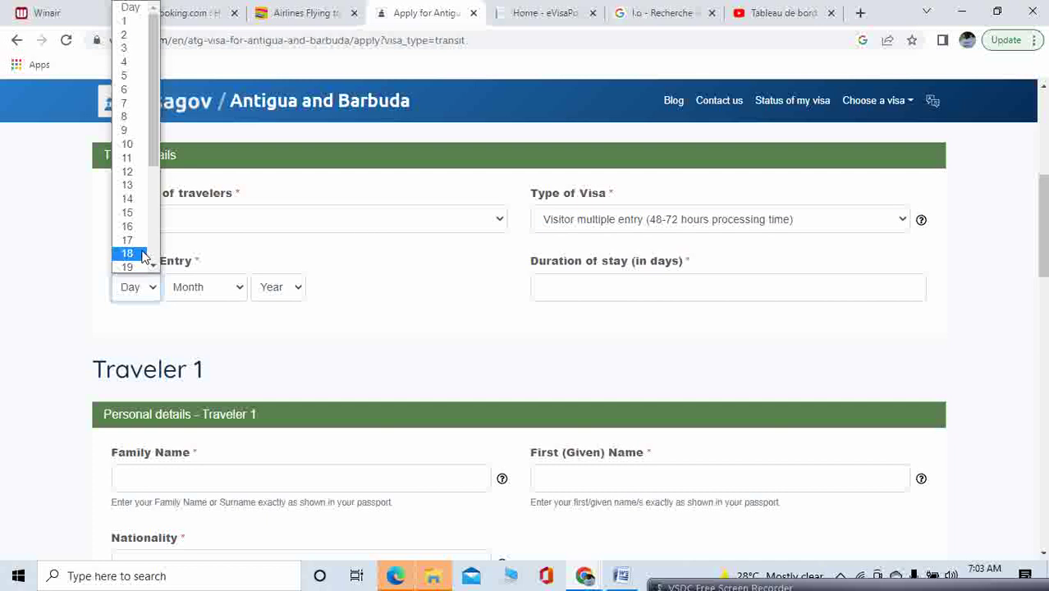
{"action": "left_click", "coordinate": [142, 257]}
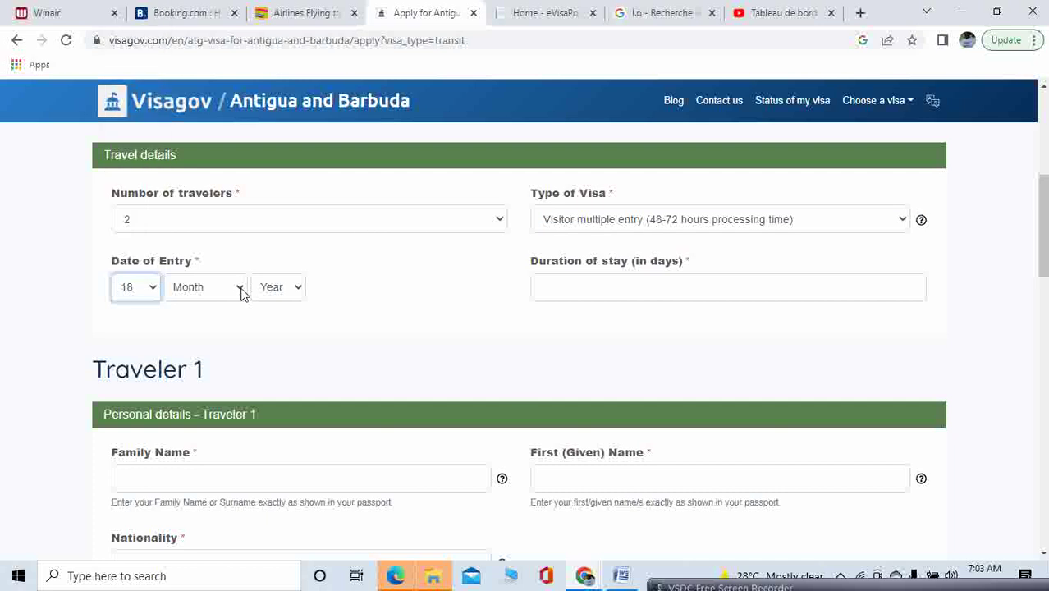
{"action": "left_click", "coordinate": [242, 294]}
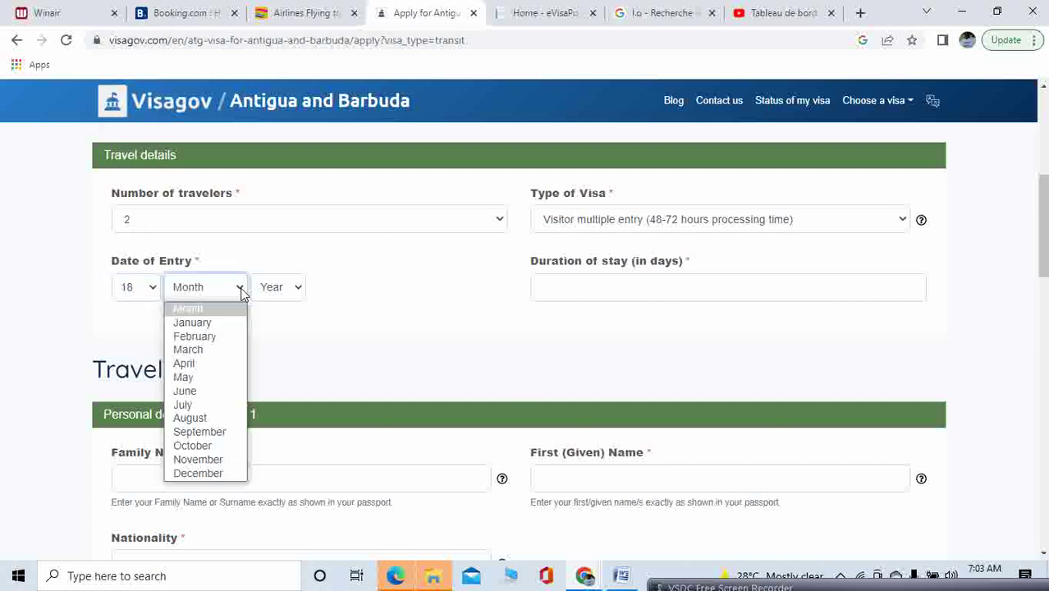
{"action": "left_click", "coordinate": [222, 410]}
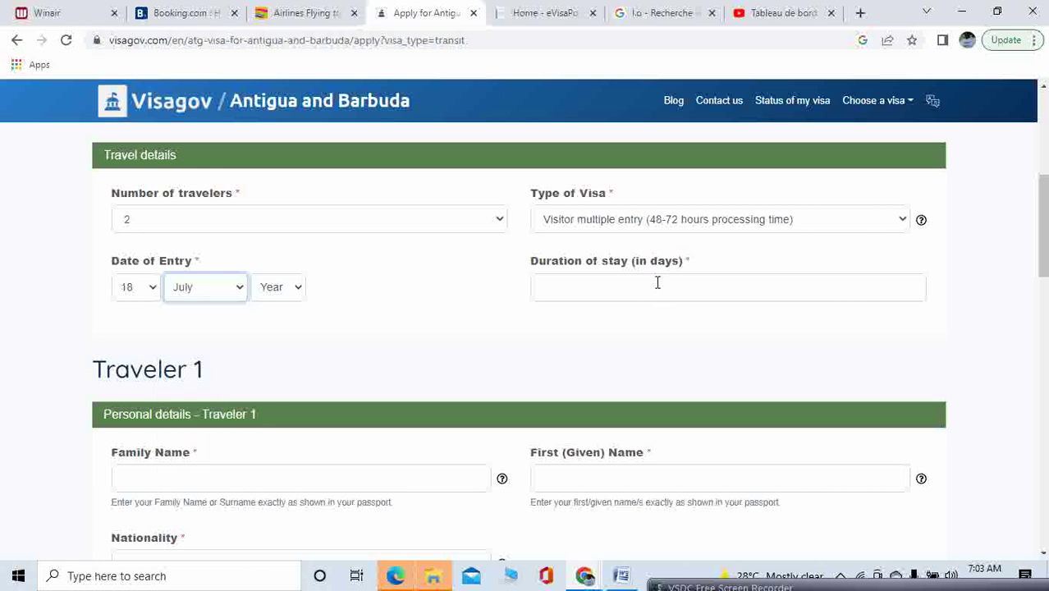
{"action": "left_click", "coordinate": [657, 283]}
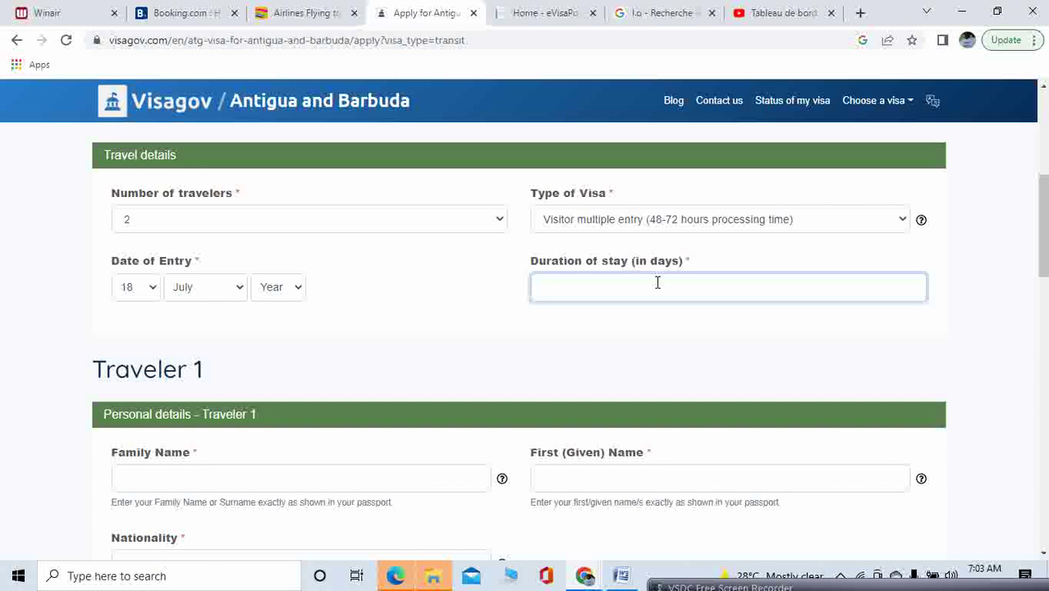
{"action": "type", "text": "15"}
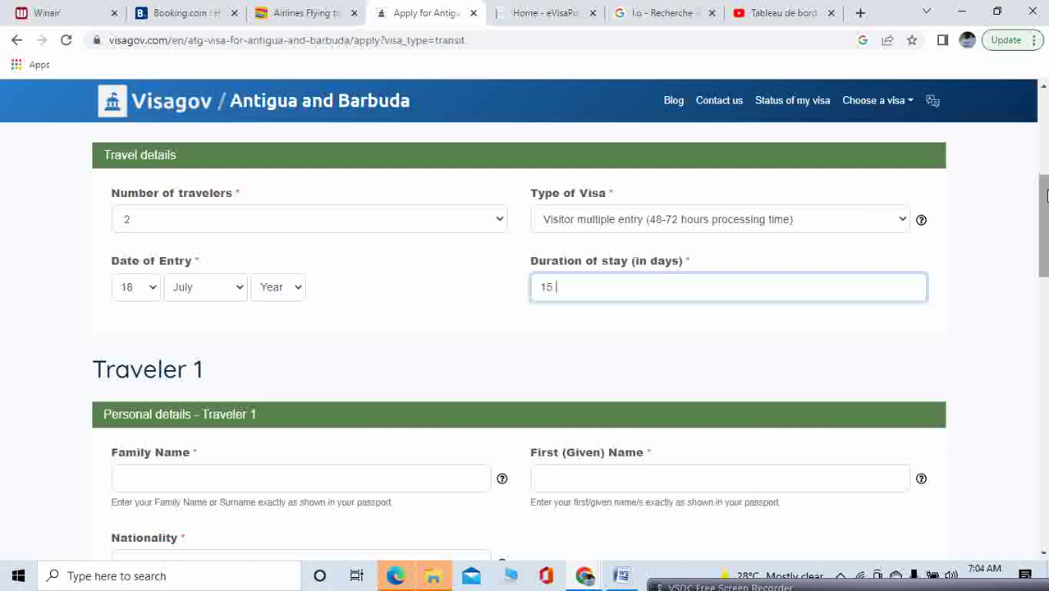
Enter Traveler 1's family and given names and choose HAITI as nationality
{"action": "left_click_drag", "start_coordinate": [1047, 197], "coordinate": [1047, 240]}
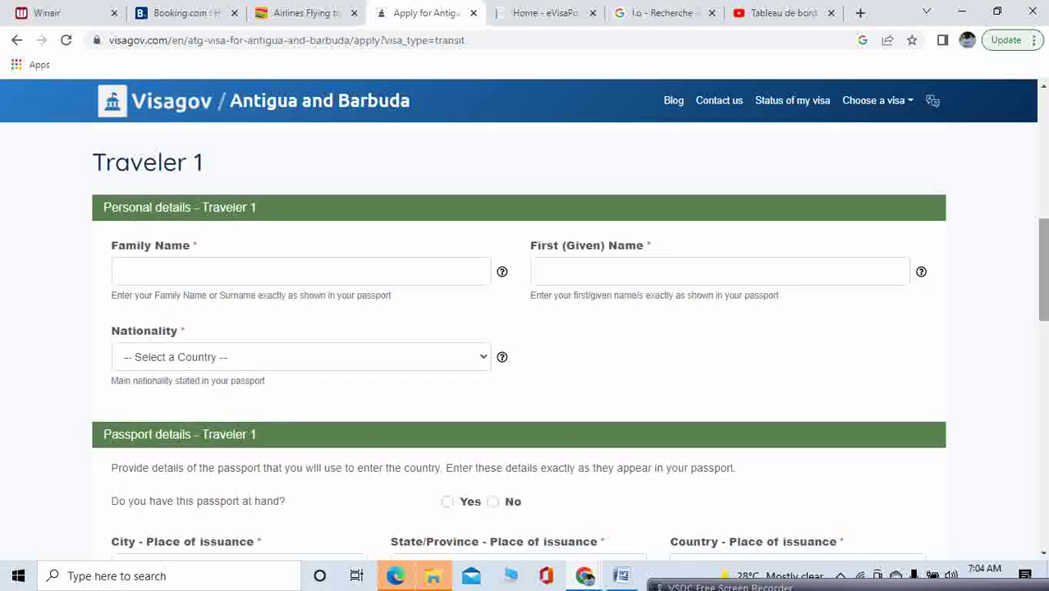
{"action": "left_click", "coordinate": [392, 270]}
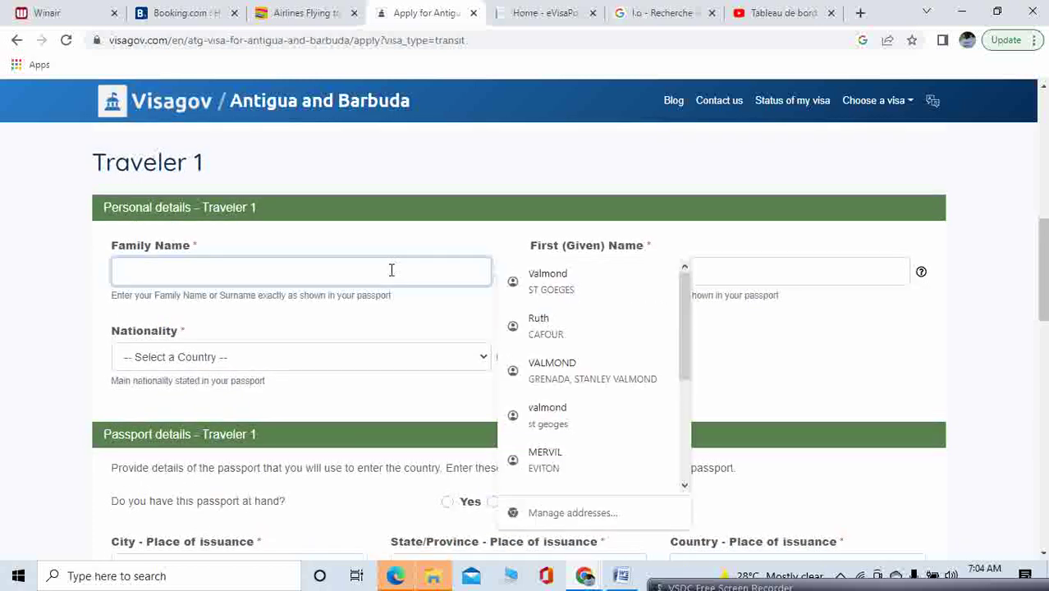
{"action": "type", "text": "JEAN"}
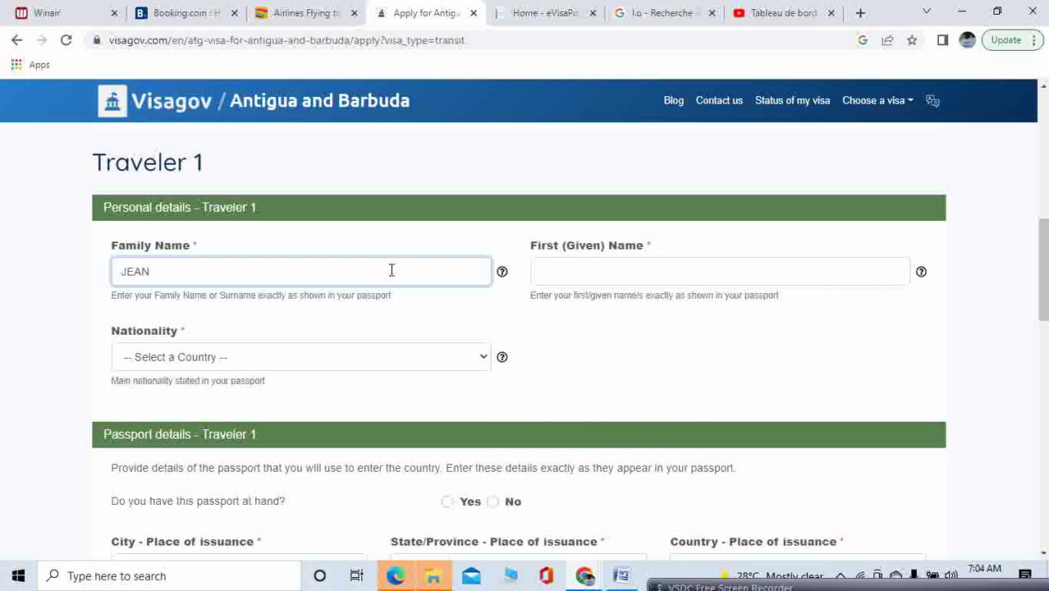
{"action": "left_click", "coordinate": [641, 272]}
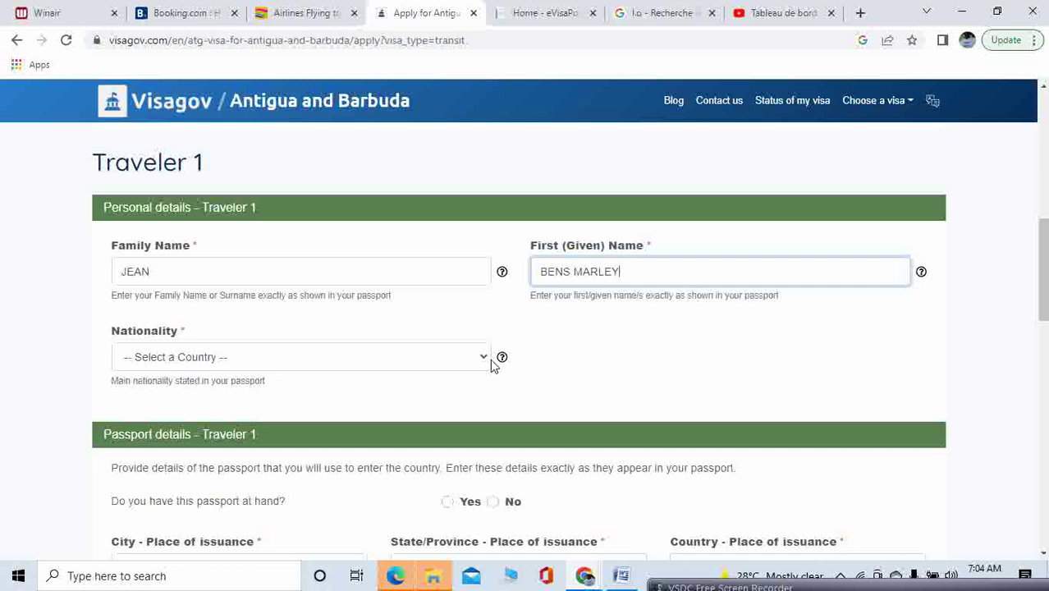
{"action": "left_click", "coordinate": [484, 362]}
{"action": "type", "text": "h"}
{"action": "key", "text": "Return"}
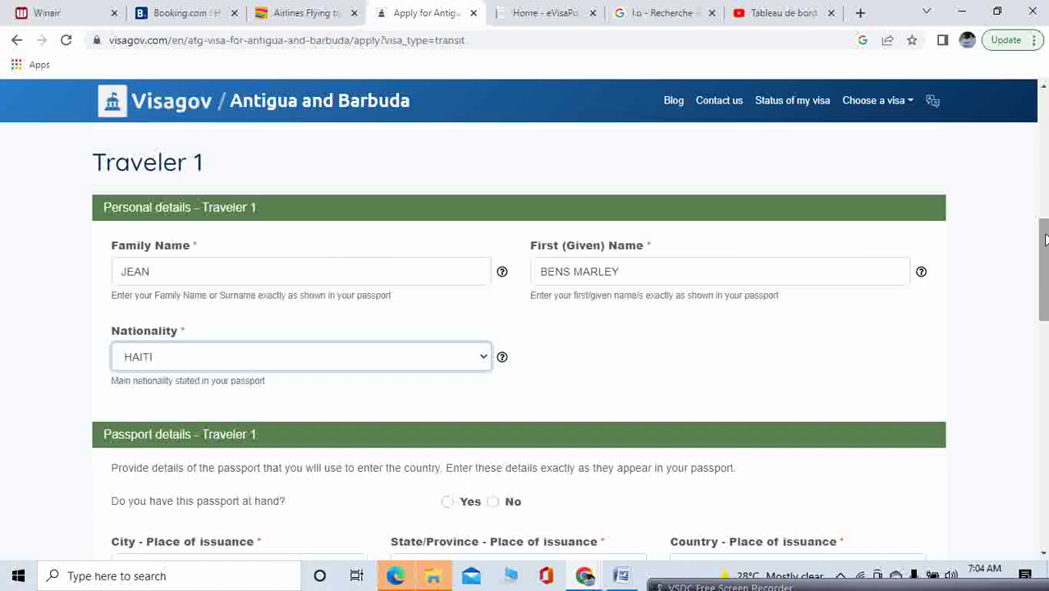
{"action": "left_click_drag", "start_coordinate": [1045, 239], "coordinate": [1045, 283]}
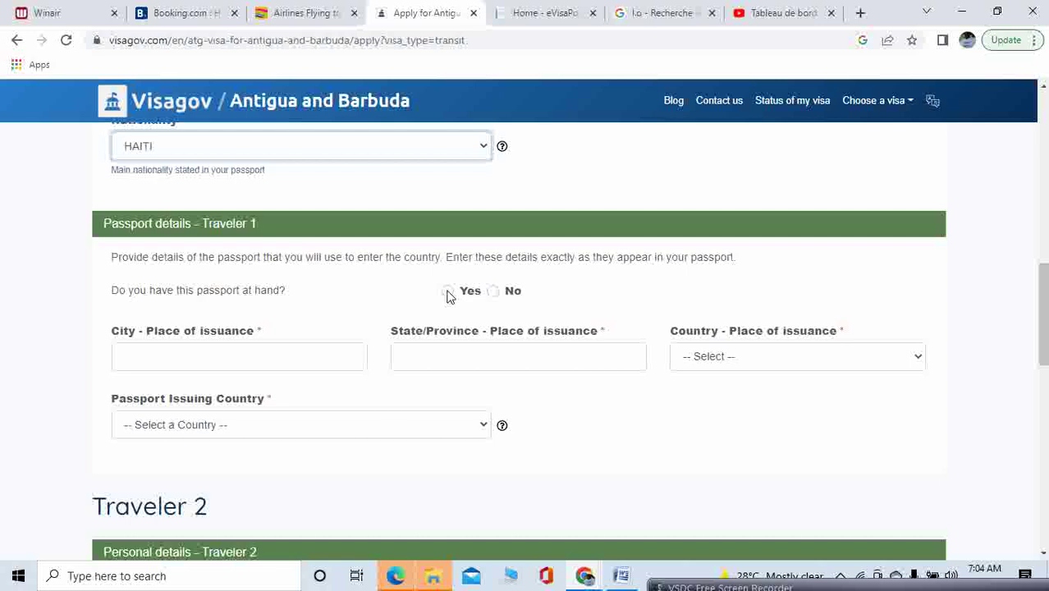
Confirm the passport is at hand and enter issuance city PORT AU PRINCE, state DELMAS
{"action": "left_click", "coordinate": [447, 291]}
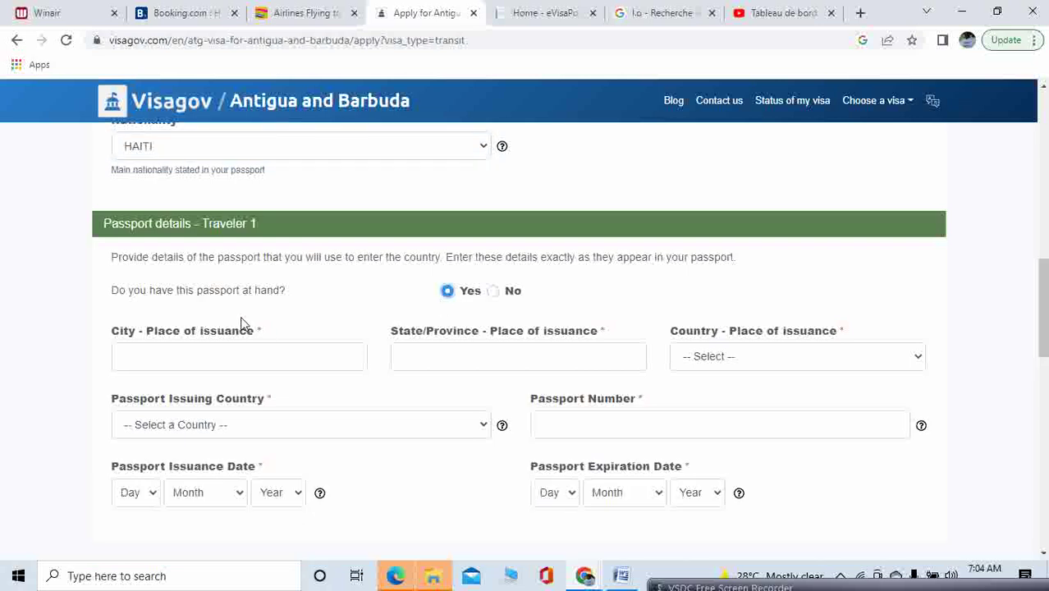
{"action": "left_click", "coordinate": [264, 358]}
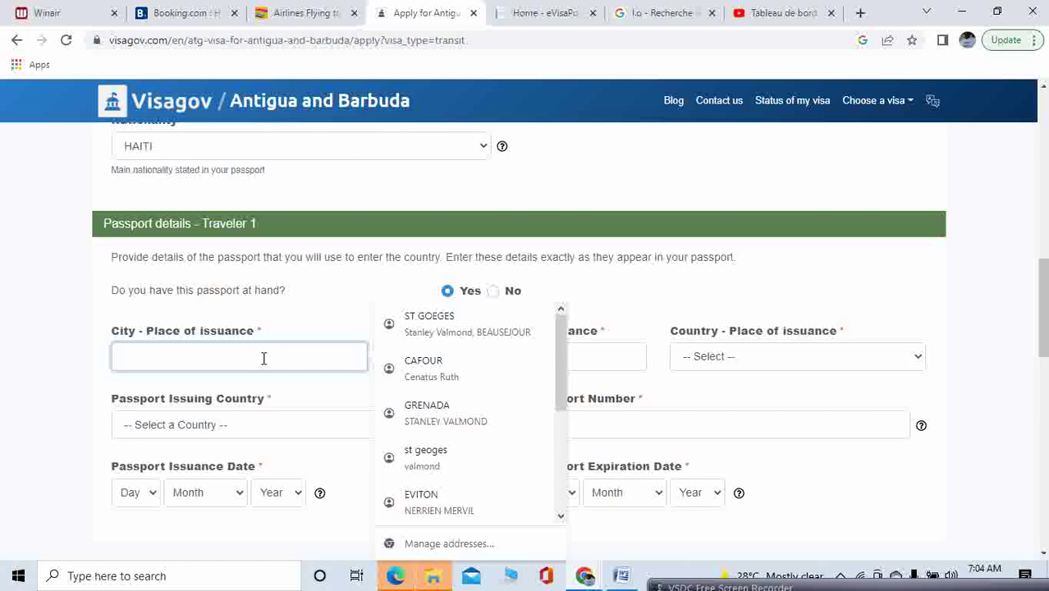
{"action": "type", "text": "PO"}
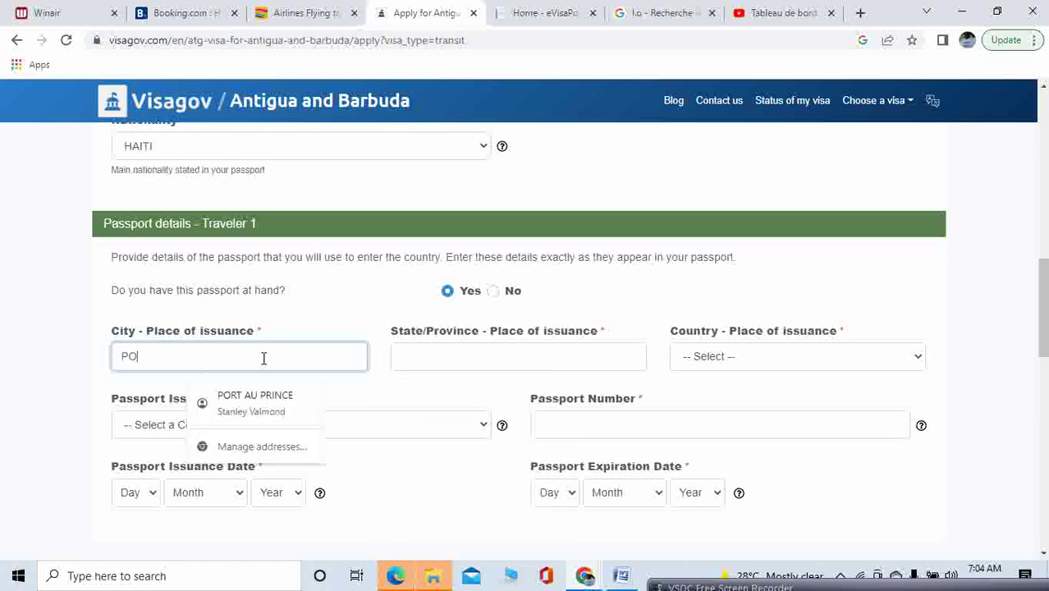
{"action": "type", "text": "RT AU PRINCE"}
{"action": "left_click", "coordinate": [515, 358]}
{"action": "type", "text": "DELMAS"}
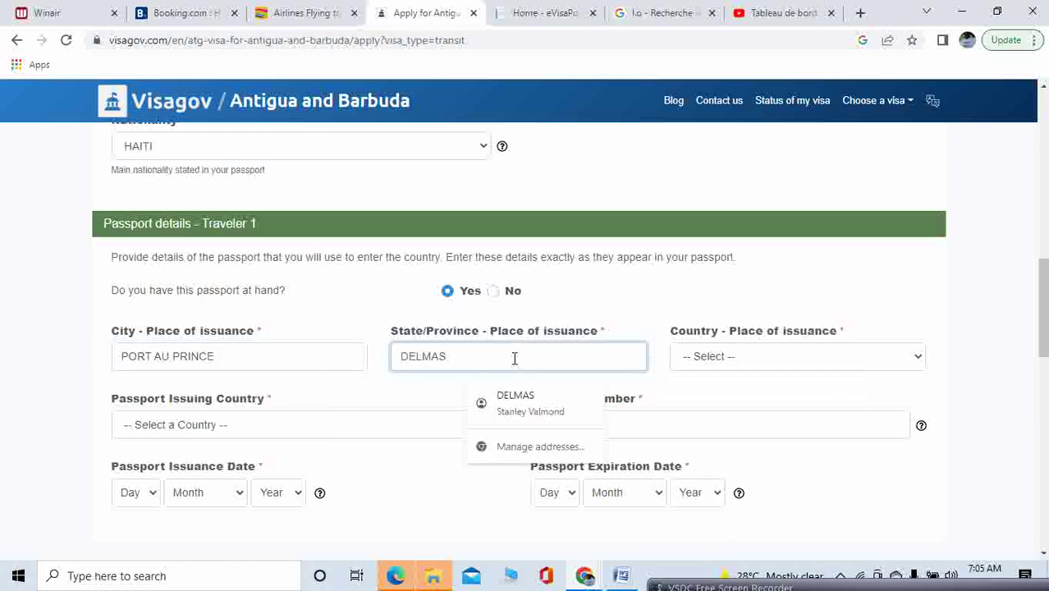
{"action": "key", "text": "Escape"}
Set HAITI as both the place-of-issuance country and the passport issuing country
{"action": "left_click", "coordinate": [920, 363]}
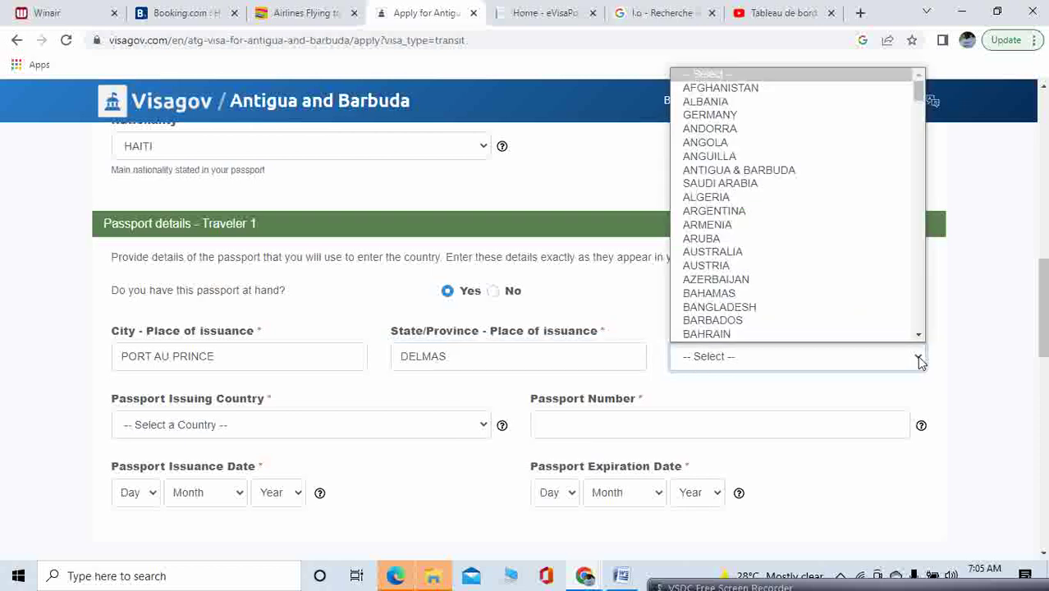
{"action": "key", "text": "h"}
{"action": "key", "text": "Return"}
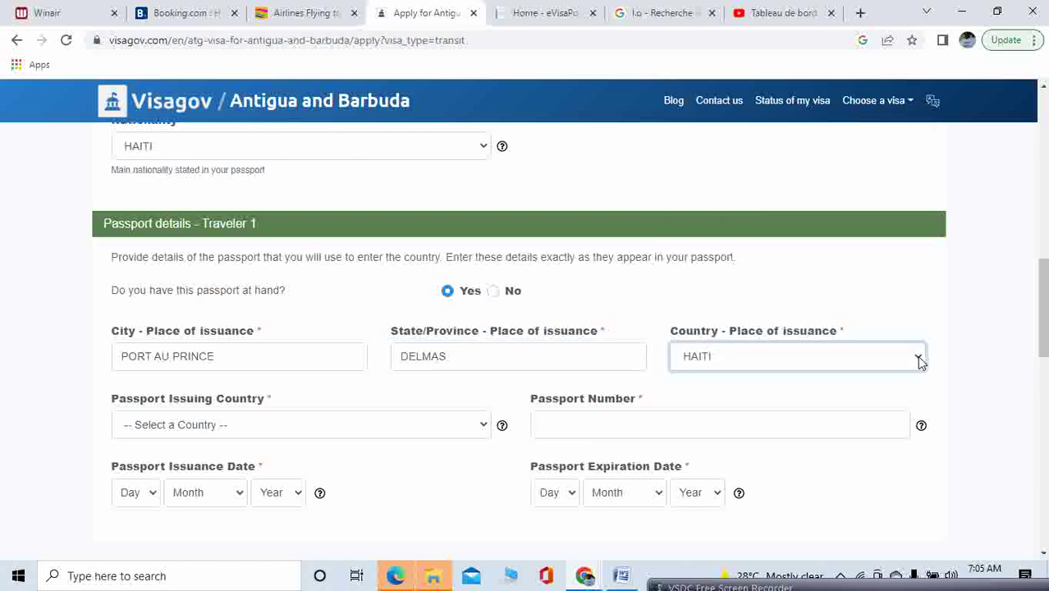
{"action": "left_click_drag", "start_coordinate": [1046, 321], "coordinate": [1046, 336]}
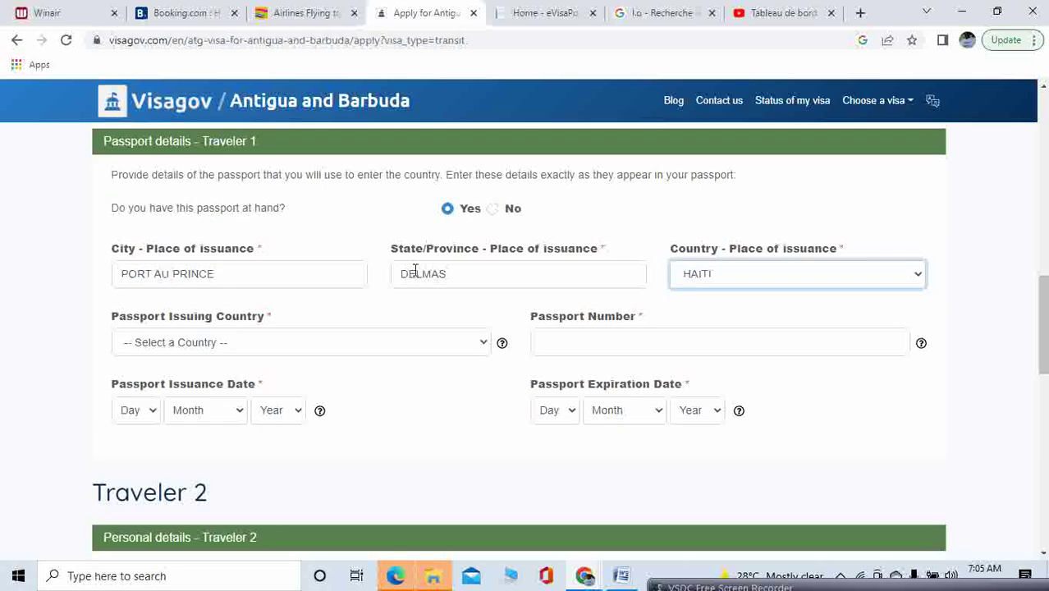
{"action": "left_click", "coordinate": [336, 352]}
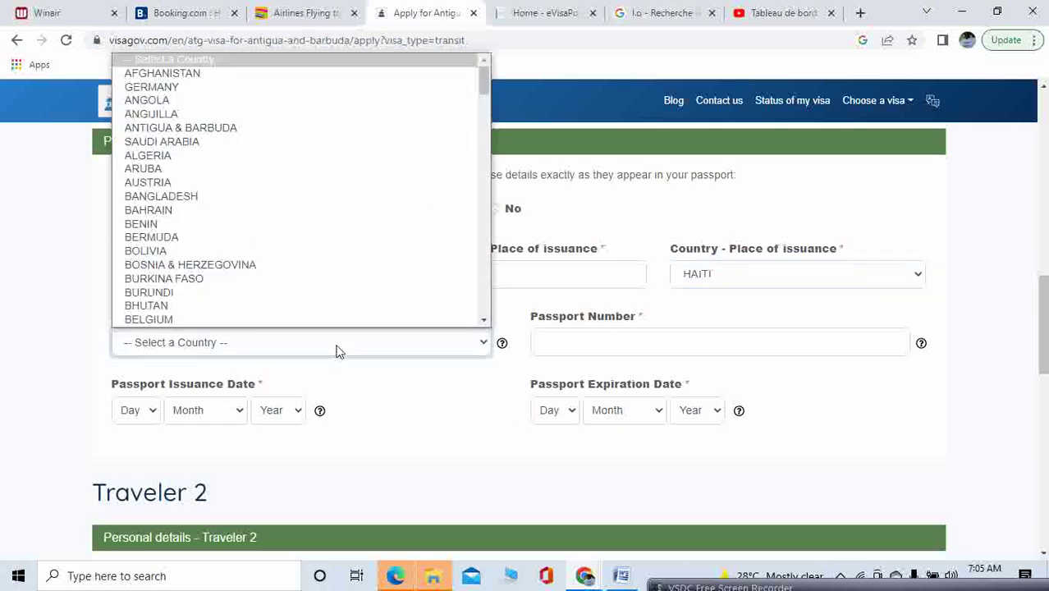
{"action": "key", "text": "h"}
{"action": "left_click", "coordinate": [337, 351]}
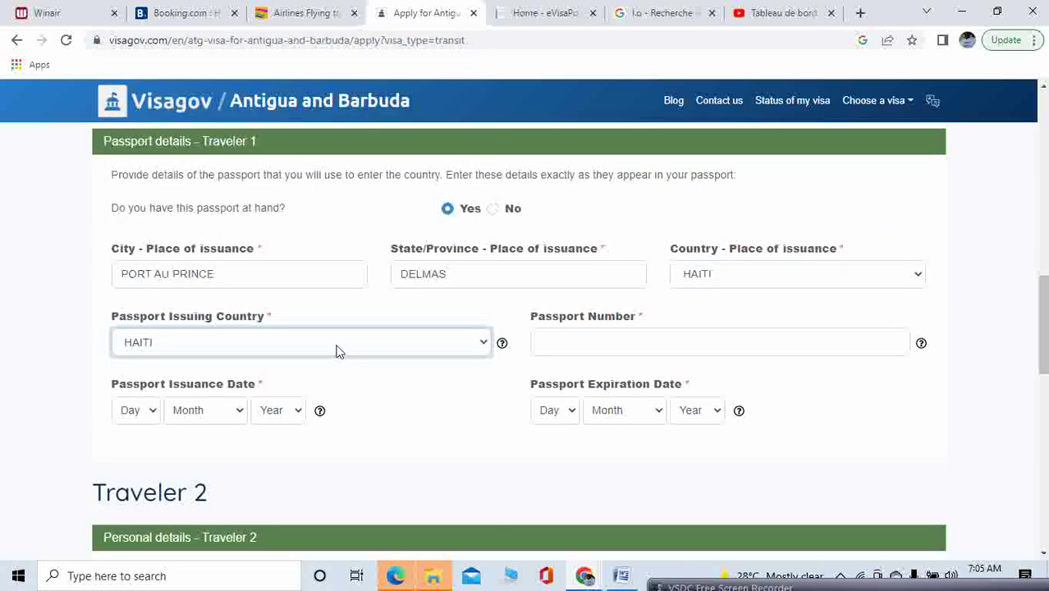
Enter Traveler 1's passport number and set the issuance date to 16 October 2020
{"action": "left_click", "coordinate": [627, 351]}
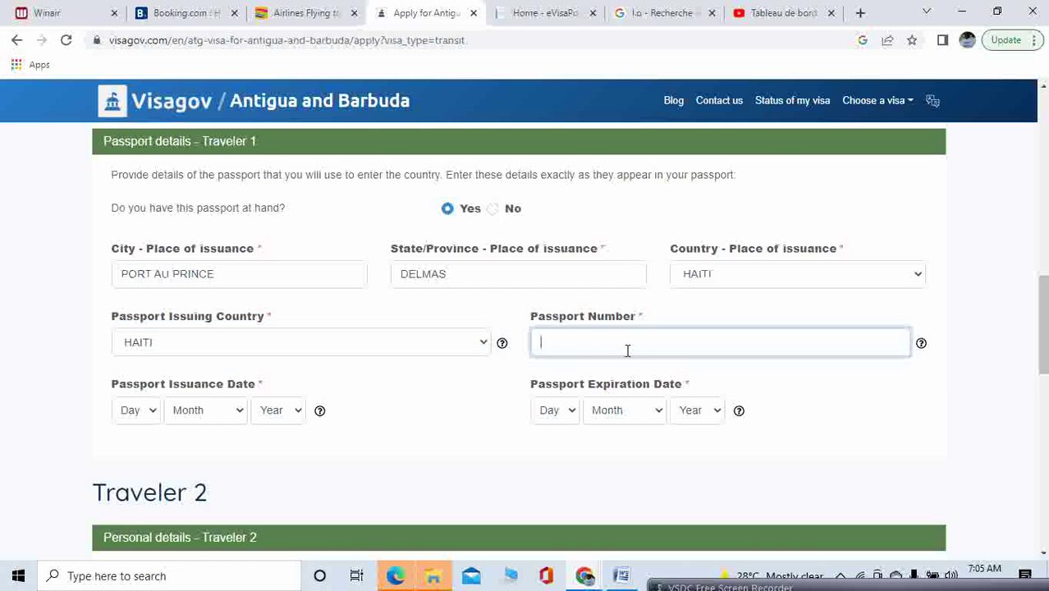
{"action": "left_click", "coordinate": [154, 413]}
{"action": "left_click", "coordinate": [136, 350]}
{"action": "left_click", "coordinate": [241, 417]}
{"action": "left_click", "coordinate": [224, 364]}
{"action": "left_click", "coordinate": [300, 413]}
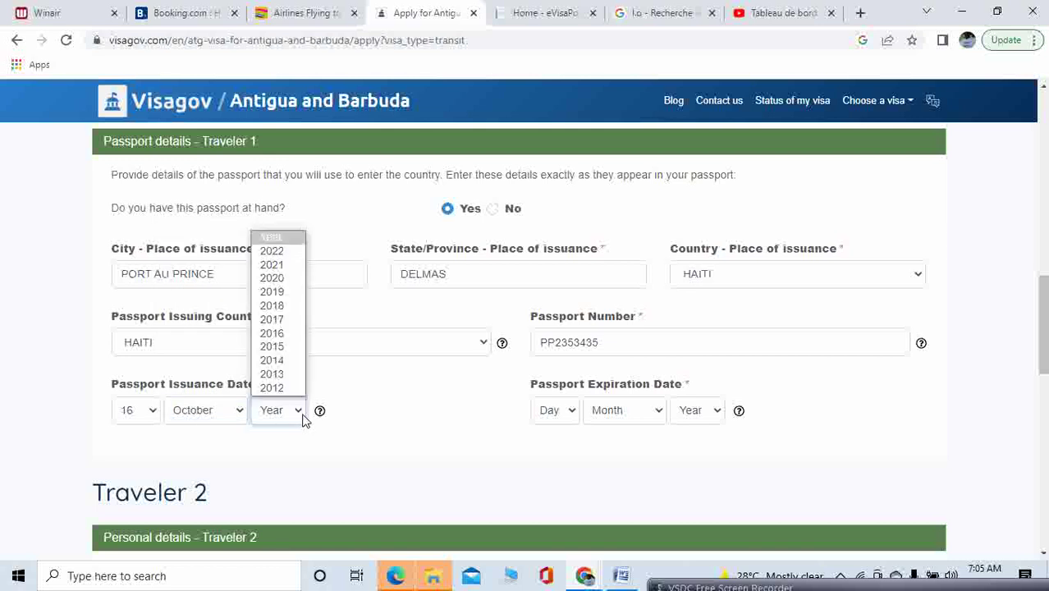
{"action": "left_click", "coordinate": [275, 278]}
Set the passport expiration date to 15 October 2030
{"action": "left_click", "coordinate": [573, 417]}
{"action": "left_click", "coordinate": [574, 389]}
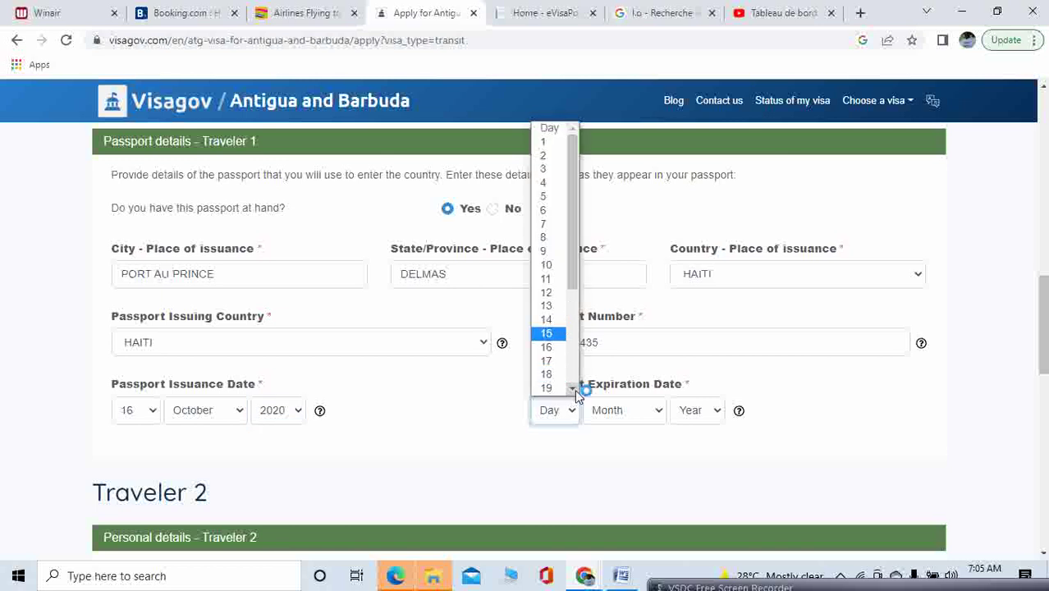
{"action": "left_click", "coordinate": [547, 333]}
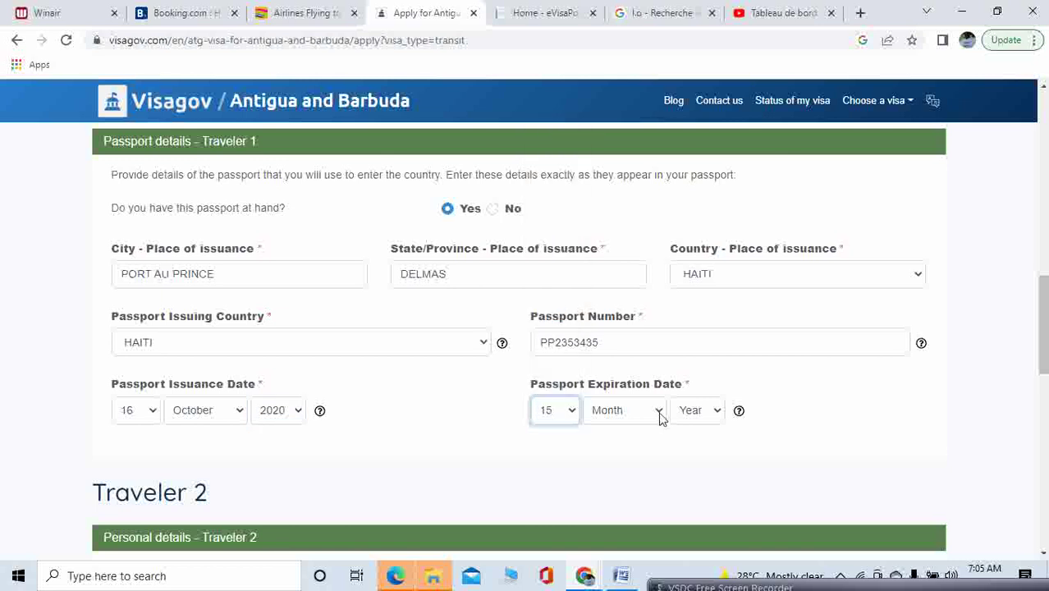
{"action": "left_click", "coordinate": [662, 415]}
{"action": "left_click", "coordinate": [637, 360]}
{"action": "left_click", "coordinate": [718, 414]}
{"action": "left_click", "coordinate": [695, 279]}
Scroll back to Travel details and open the Number of travelers choices (1 to 10)
{"action": "left_click_drag", "start_coordinate": [1042, 308], "coordinate": [1041, 219]}
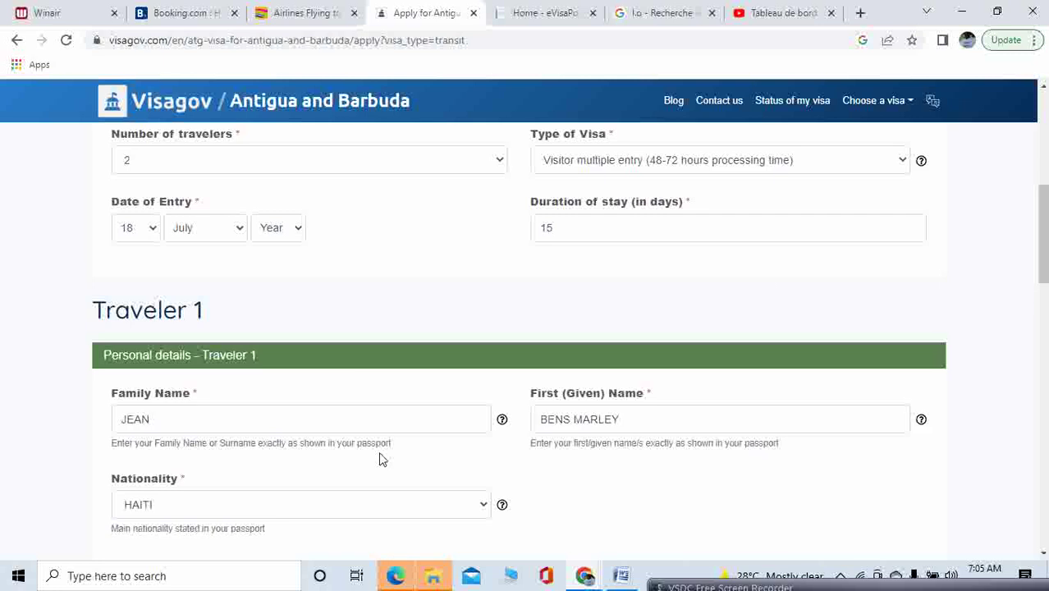
{"action": "left_click", "coordinate": [502, 161]}
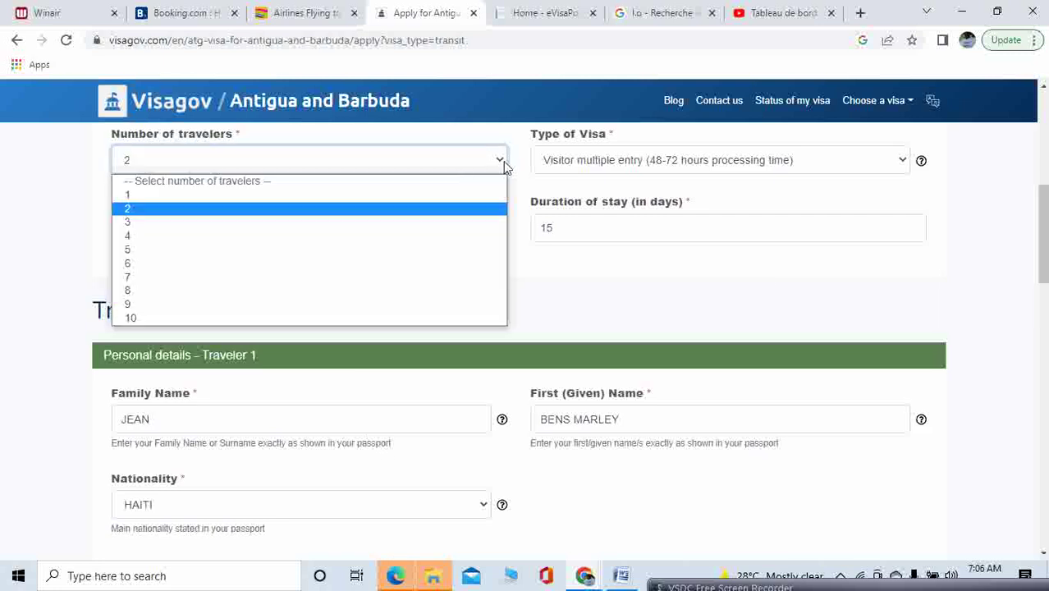
Set Number of travelers to 1 and scroll down to the Finish button
{"action": "left_click", "coordinate": [413, 197]}
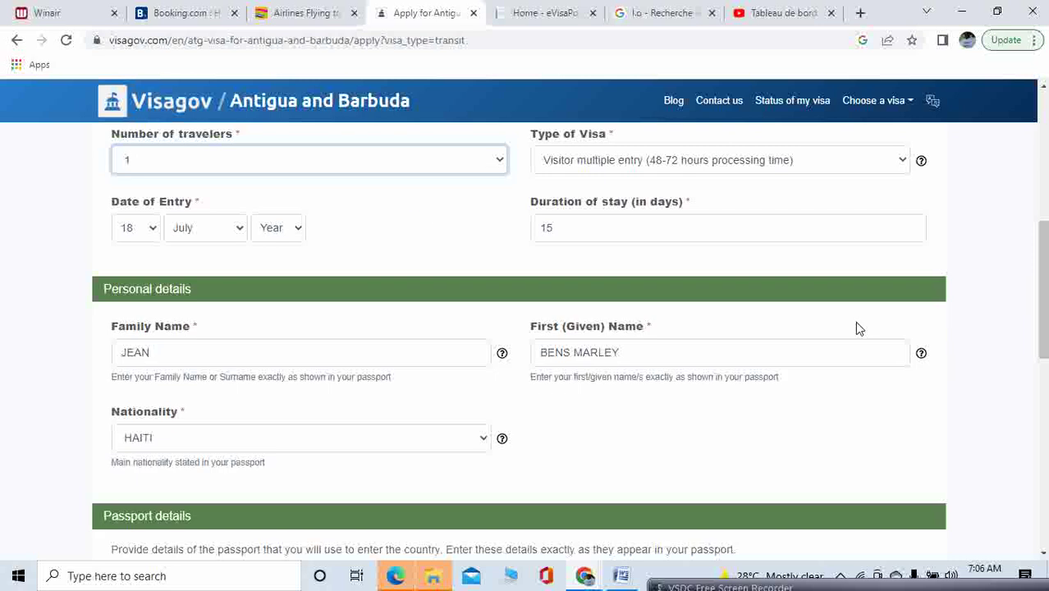
{"action": "left_click_drag", "start_coordinate": [1042, 290], "coordinate": [1046, 416]}
{"action": "left_click_drag", "start_coordinate": [1045, 427], "coordinate": [1044, 252]}
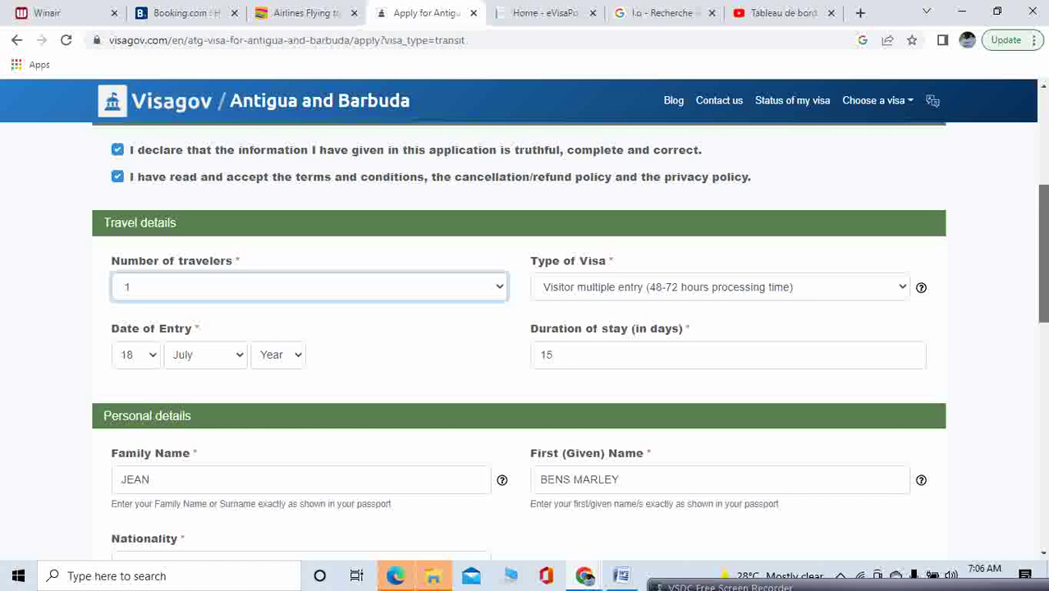
{"action": "left_click_drag", "start_coordinate": [1044, 253], "coordinate": [1045, 255]}
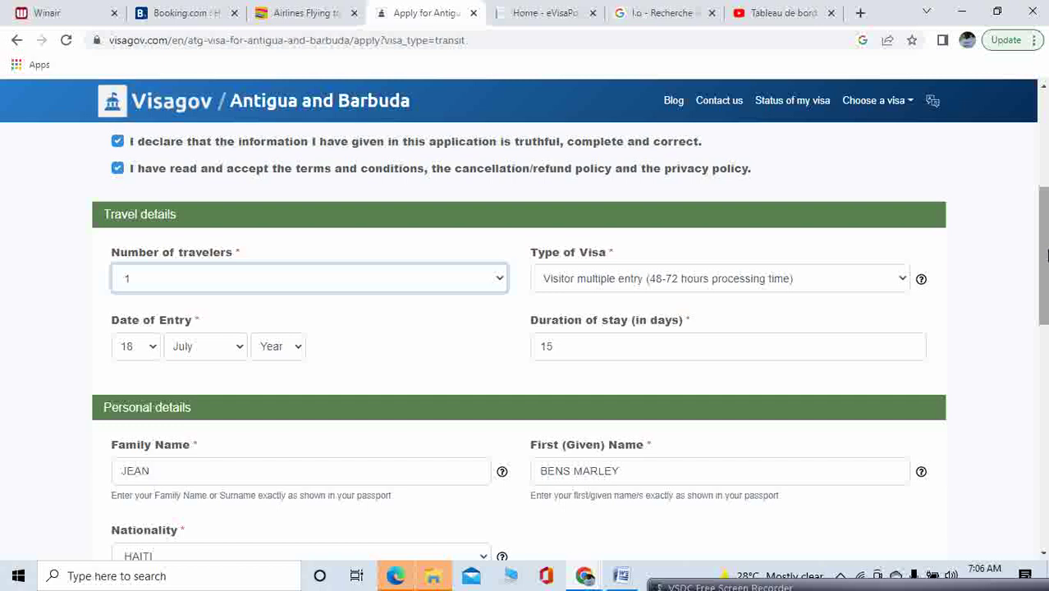
{"action": "left_click_drag", "start_coordinate": [1045, 255], "coordinate": [1046, 458]}
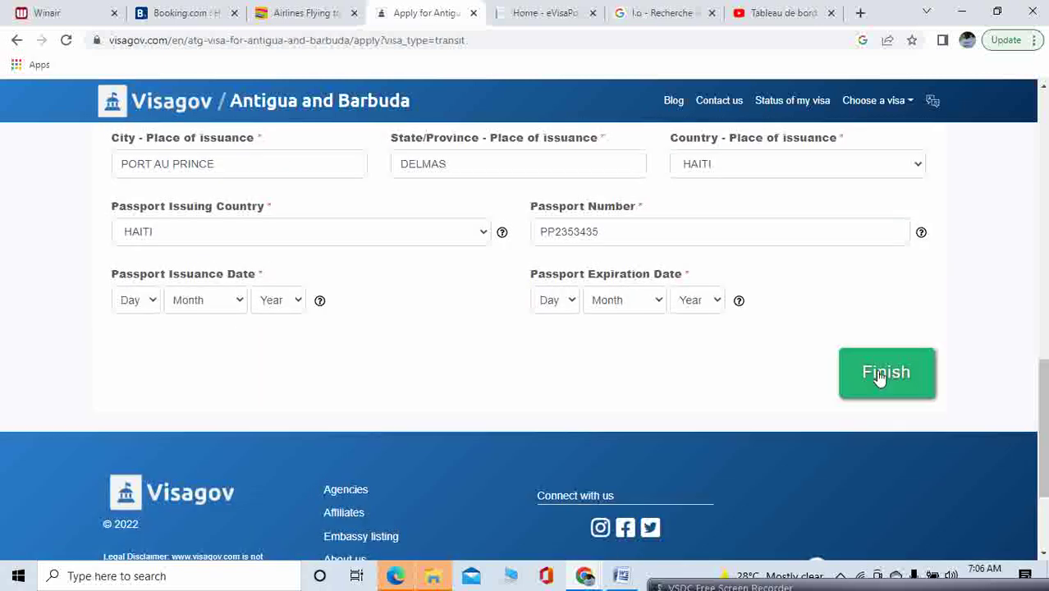
Submit the form, then fix the invalid Date of Entry to 18 July 2022
{"action": "left_click", "coordinate": [880, 375]}
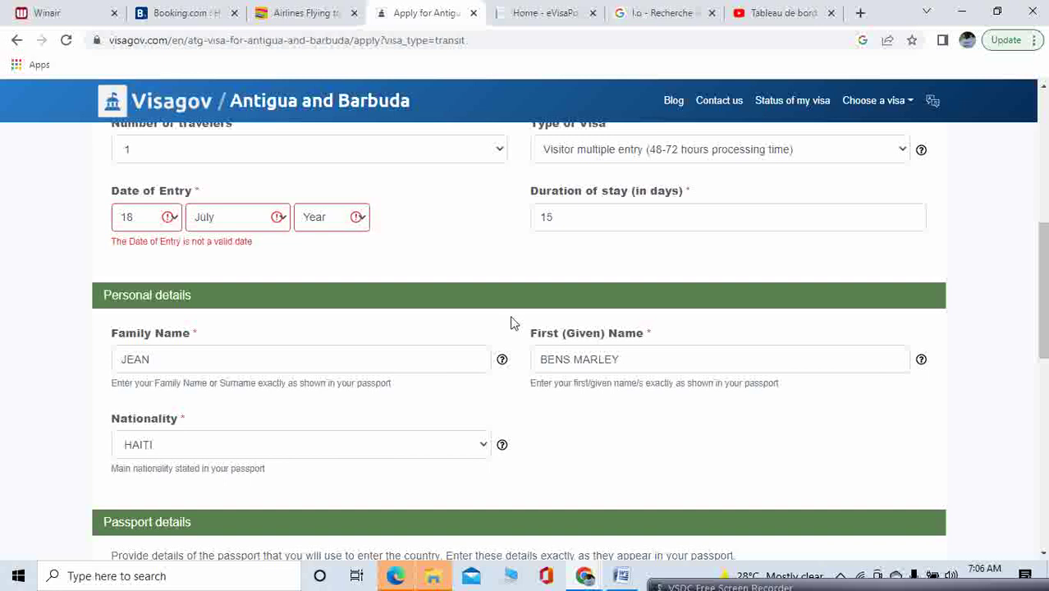
{"action": "left_click", "coordinate": [170, 225]}
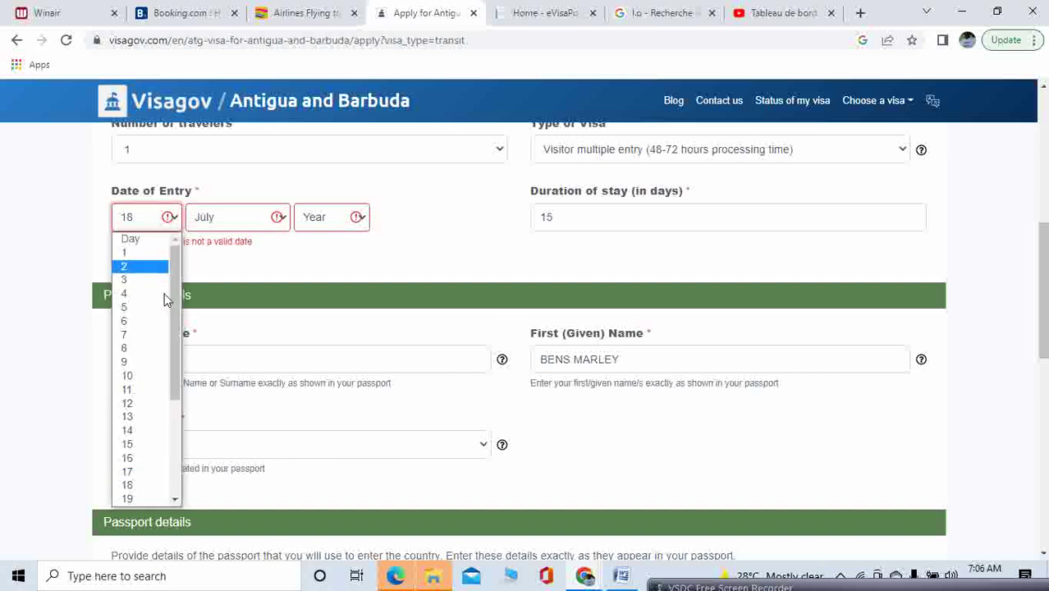
{"action": "left_click", "coordinate": [152, 490]}
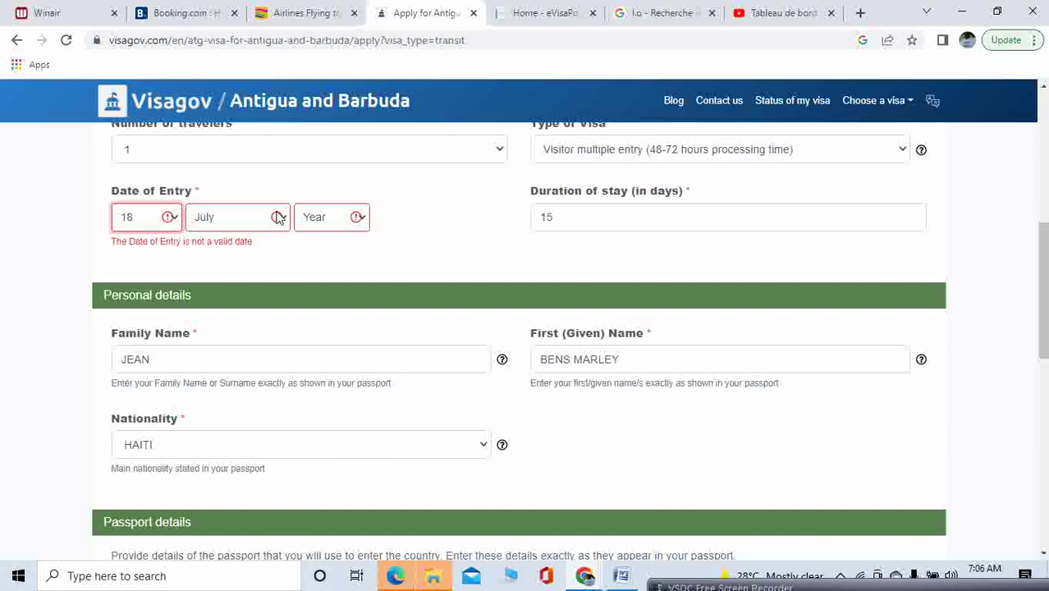
{"action": "left_click", "coordinate": [362, 220]}
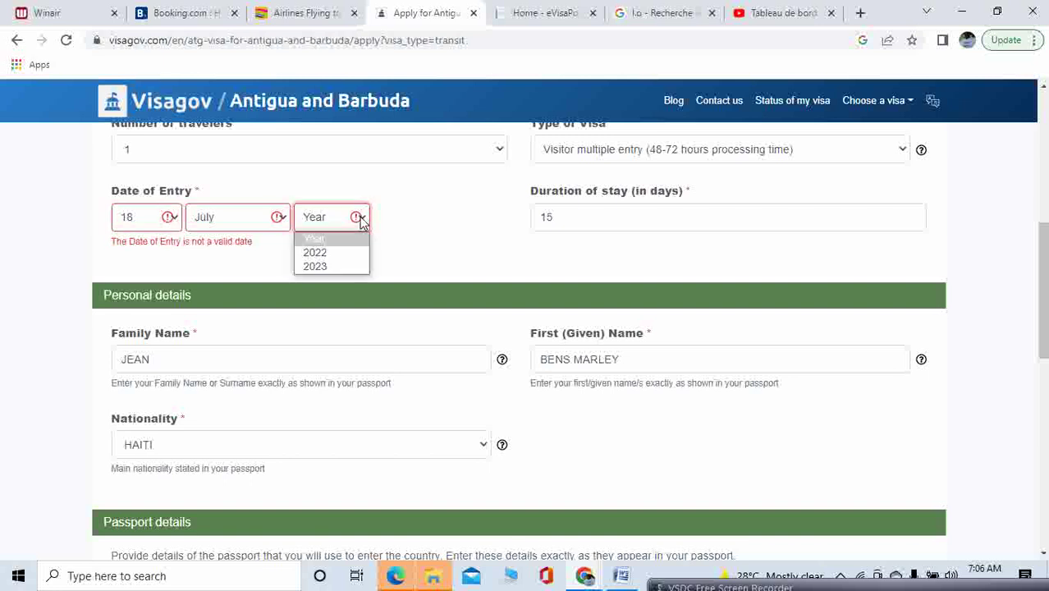
{"action": "left_click", "coordinate": [343, 262]}
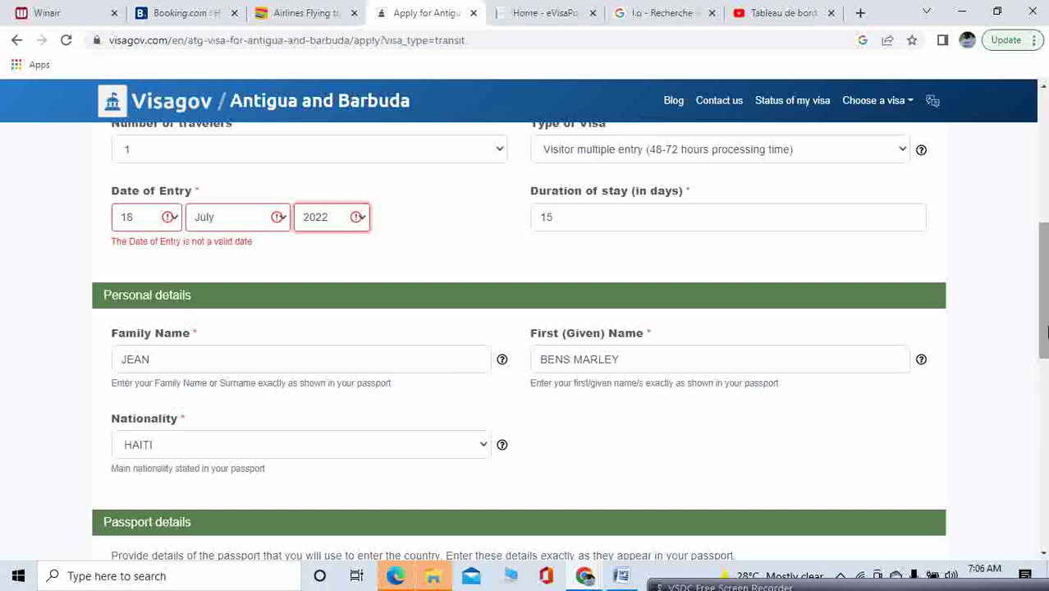
{"action": "left_click_drag", "start_coordinate": [1044, 331], "coordinate": [1045, 388]}
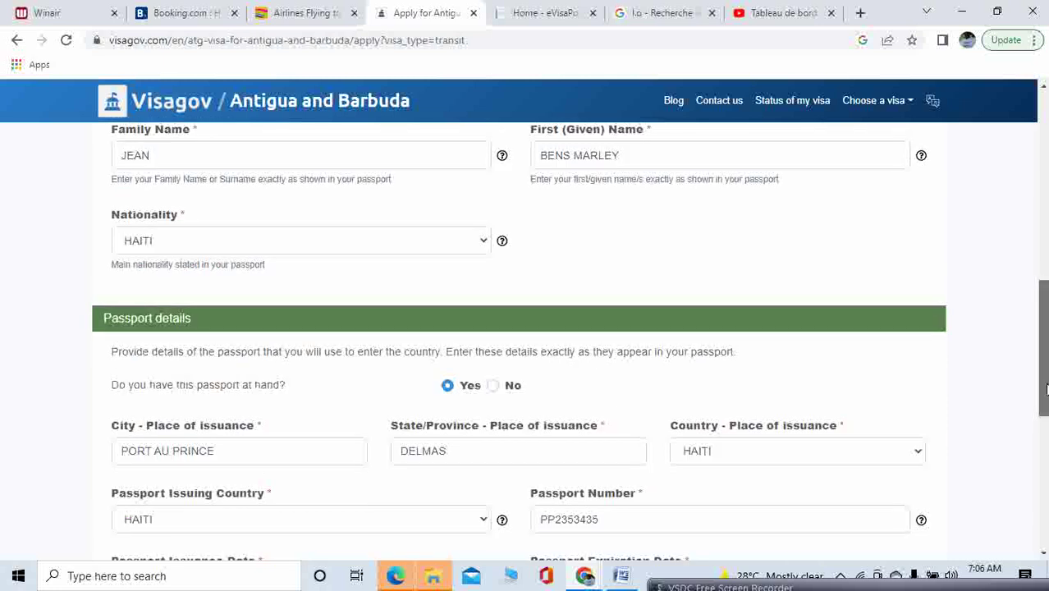
{"action": "scroll", "coordinate": [916, 423], "scroll_direction": "down", "scroll_amount": 3}
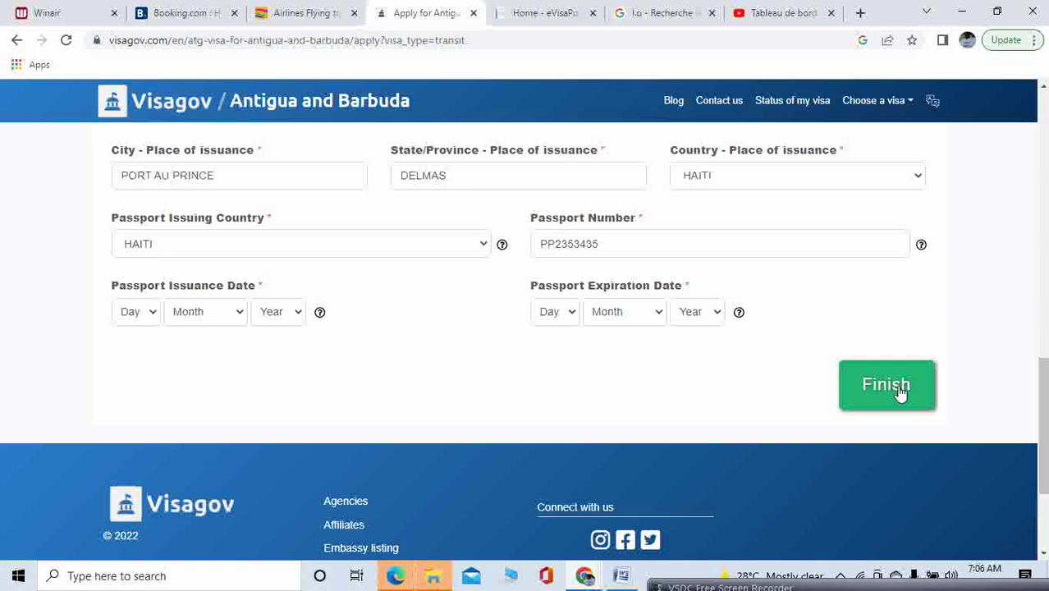
Resubmit the corrected form to reach the insurance page with dates 18/07/2022 - 25/07/2022
{"action": "left_click", "coordinate": [901, 392]}
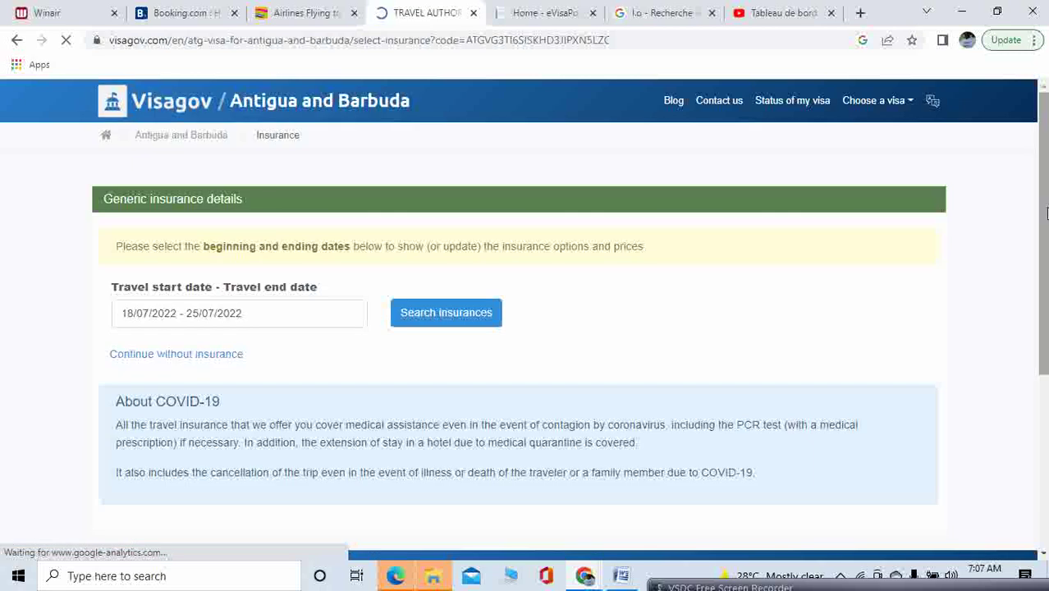
{"action": "mouse_move", "coordinate": [1045, 213]}
{"action": "left_mouse_down"}
{"action": "mouse_move", "coordinate": [1045, 285]}
{"action": "mouse_move", "coordinate": [1046, 204]}
{"action": "left_mouse_up"}
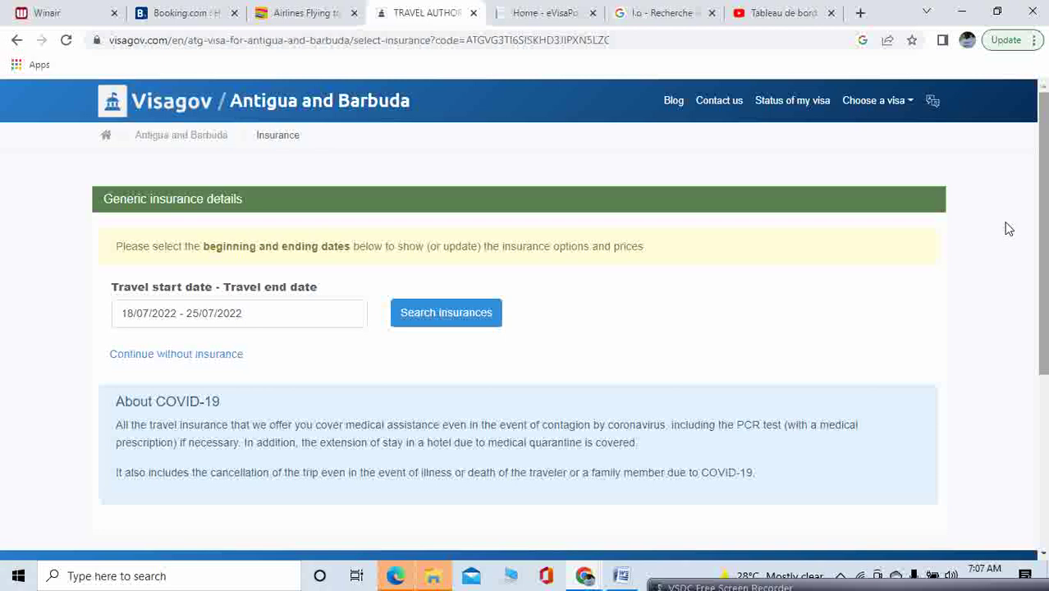
Search insurances for the trip and compare BASIC 39.28$, TOP 54.88$, MEDICAL 52.69$ and no insurance
{"action": "left_click", "coordinate": [484, 315]}
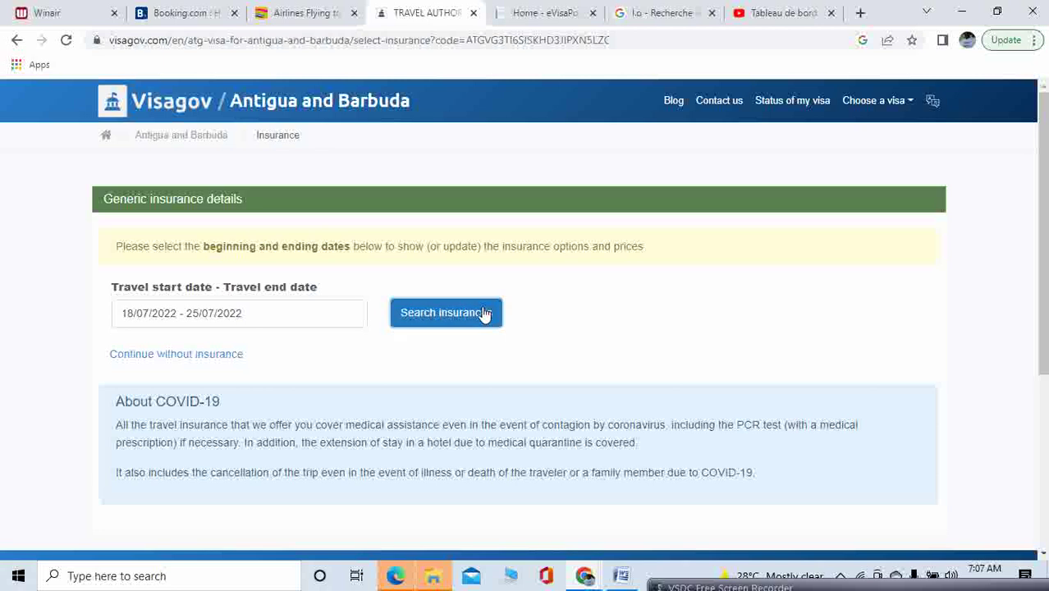
{"action": "left_click", "coordinate": [484, 315]}
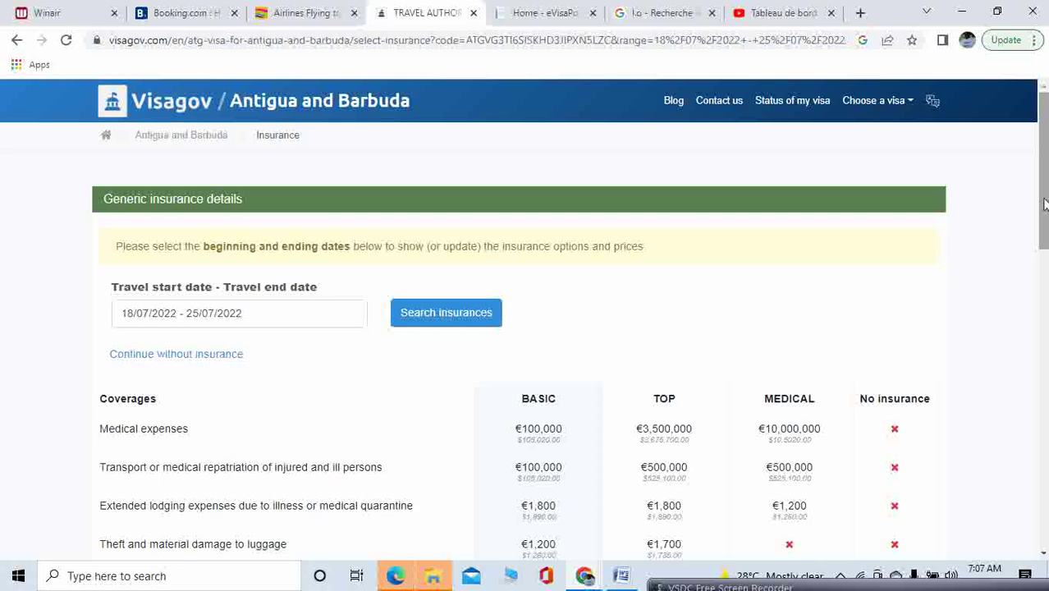
{"action": "left_click_drag", "start_coordinate": [1043, 204], "coordinate": [1044, 224]}
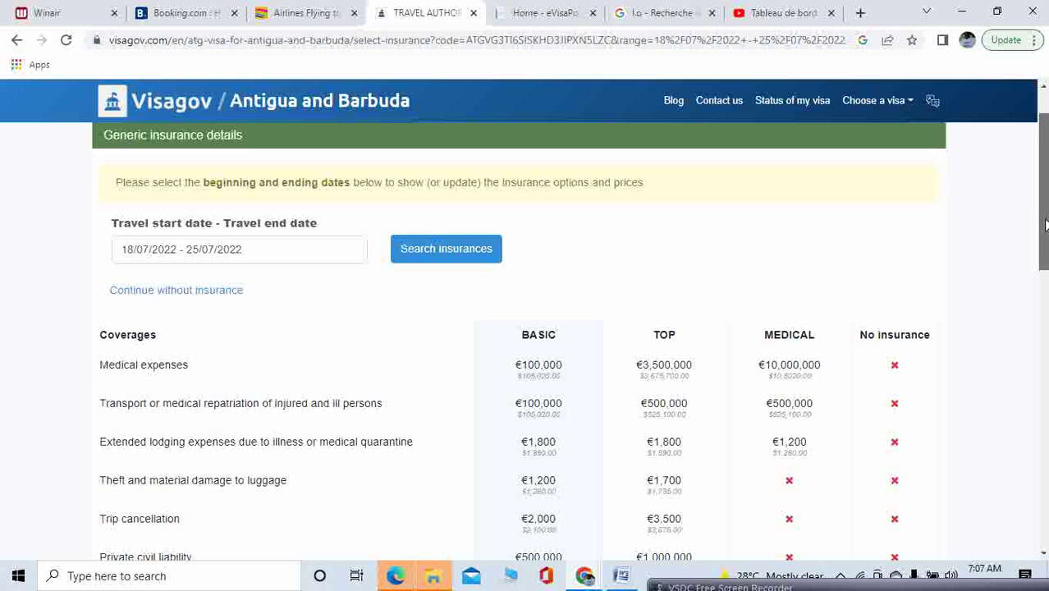
{"action": "left_click_drag", "start_coordinate": [1044, 224], "coordinate": [1046, 247]}
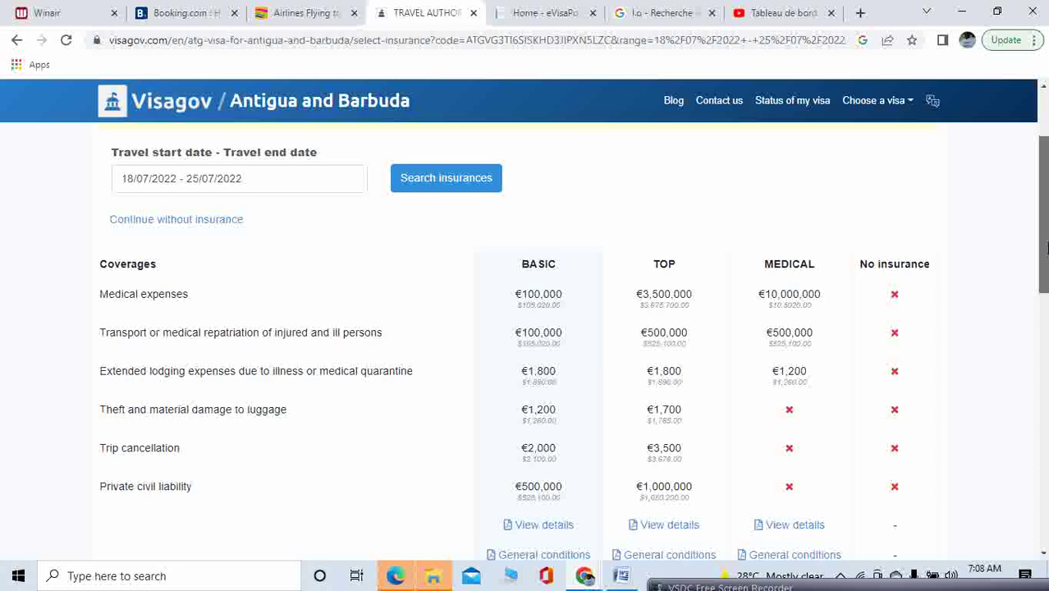
{"action": "left_click_drag", "start_coordinate": [1046, 246], "coordinate": [1046, 340]}
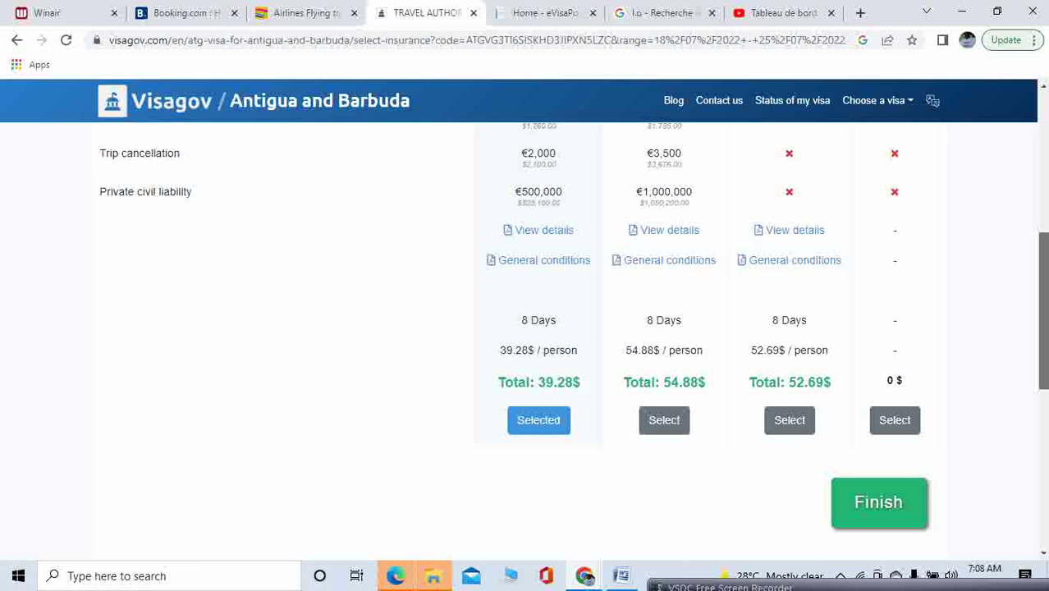
{"action": "scroll", "coordinate": [525, 328], "scroll_direction": "up", "scroll_amount": 2}
{"action": "scroll", "coordinate": [525, 328], "scroll_direction": "down", "scroll_amount": 3}
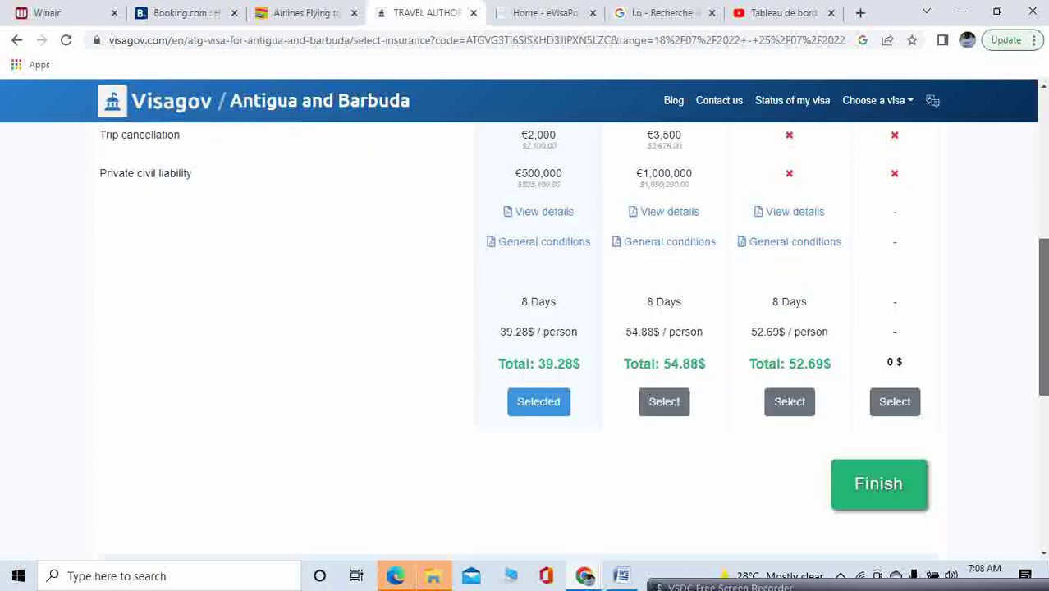
{"action": "scroll", "coordinate": [1034, 295], "scroll_direction": "down", "scroll_amount": 1}
{"action": "scroll", "coordinate": [1035, 295], "scroll_direction": "up", "scroll_amount": 4}
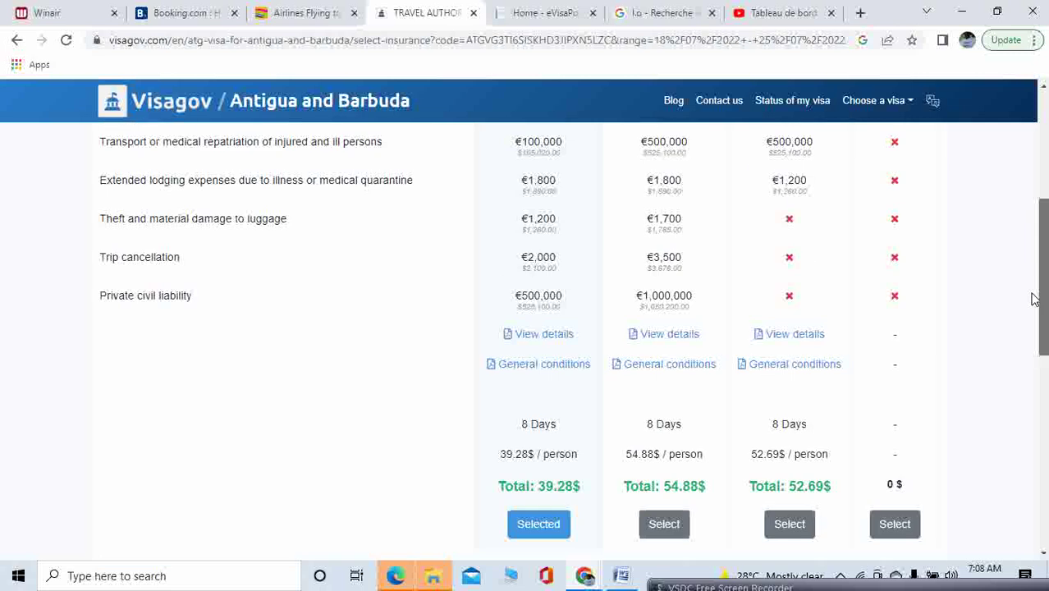
{"action": "left_click_drag", "start_coordinate": [1034, 269], "coordinate": [1039, 345]}
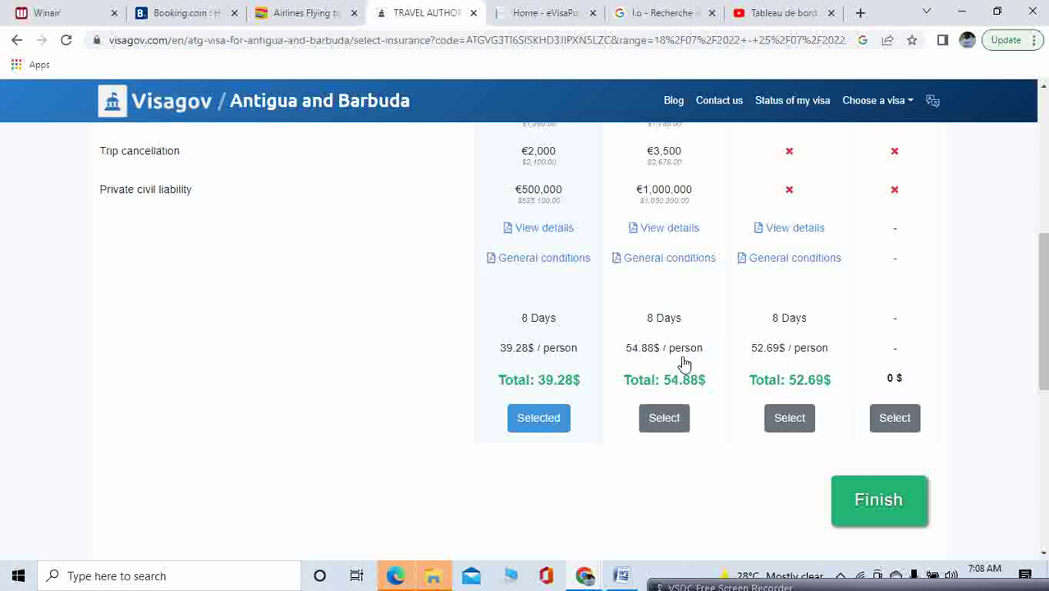
Keep the BASIC plan, finish, and review the $388.28 USD order summary
{"action": "left_click", "coordinate": [544, 425]}
{"action": "left_click", "coordinate": [899, 507]}
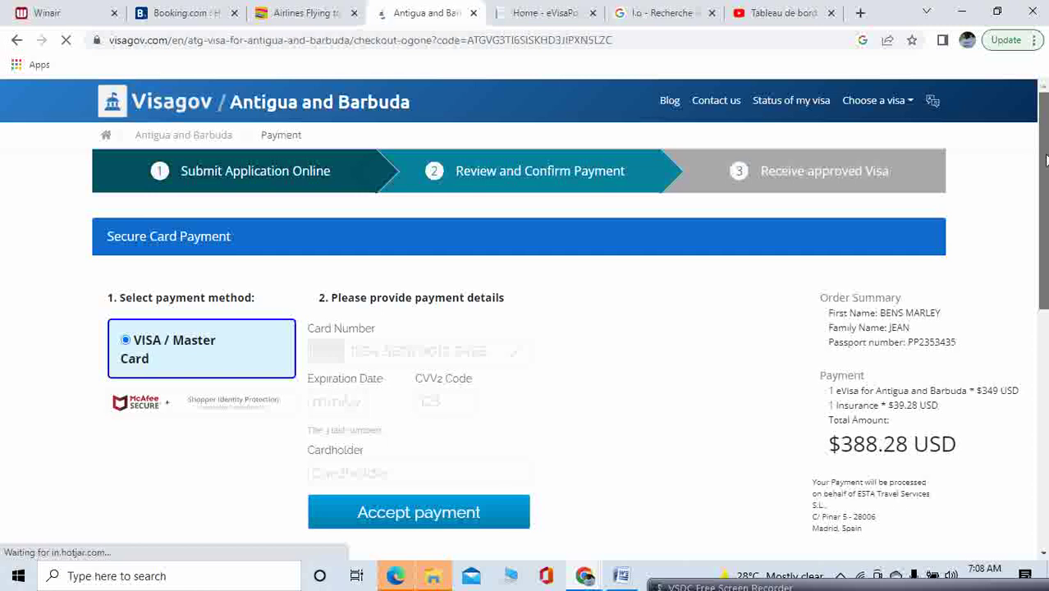
{"action": "scroll", "coordinate": [1045, 159], "scroll_direction": "down", "scroll_amount": 2}
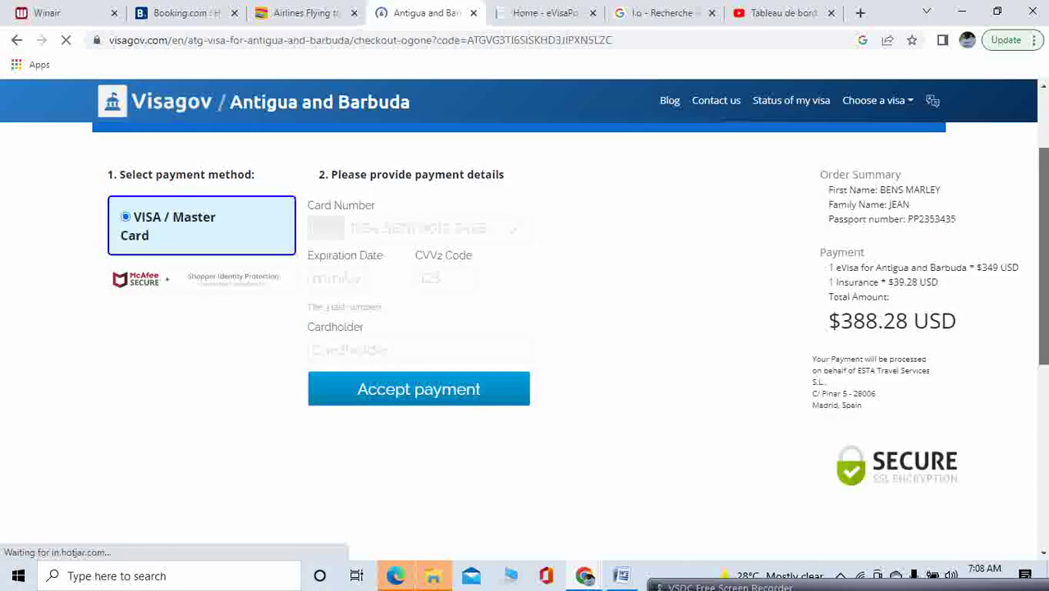
{"action": "scroll", "coordinate": [1044, 158], "scroll_direction": "up", "scroll_amount": 1}
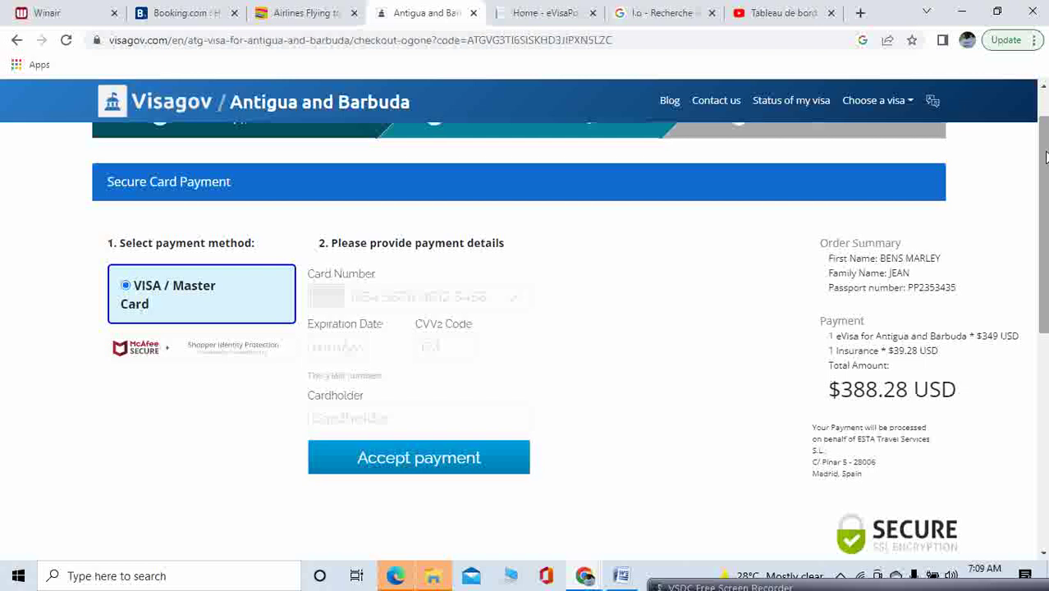
{"action": "scroll", "coordinate": [1045, 184], "scroll_direction": "up", "scroll_amount": 1}
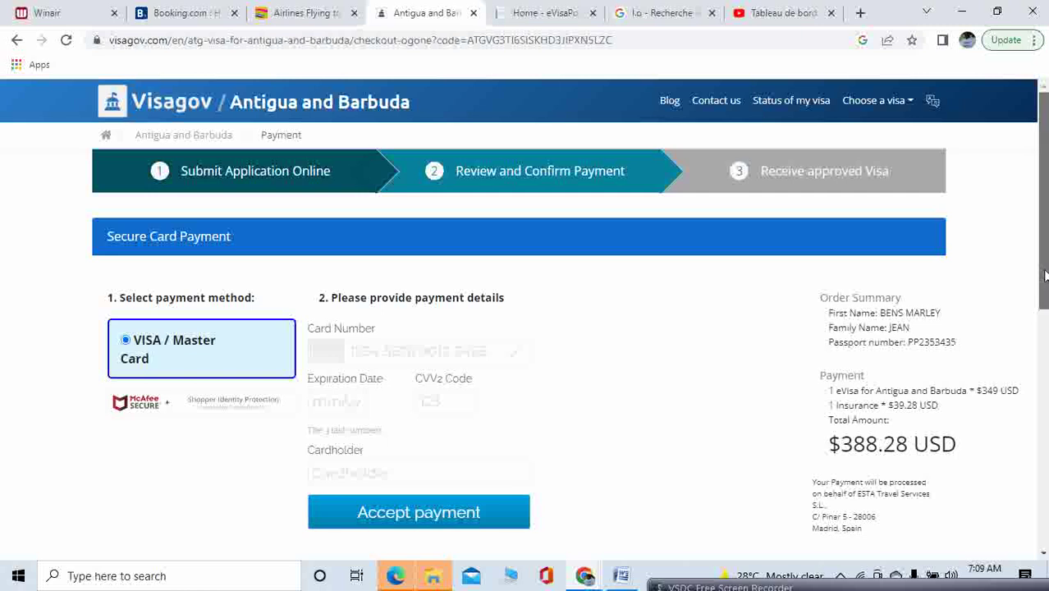
{"action": "left_click_drag", "start_coordinate": [1045, 276], "coordinate": [1045, 293]}
{"action": "scroll", "coordinate": [1046, 307], "scroll_direction": "down", "scroll_amount": 1}
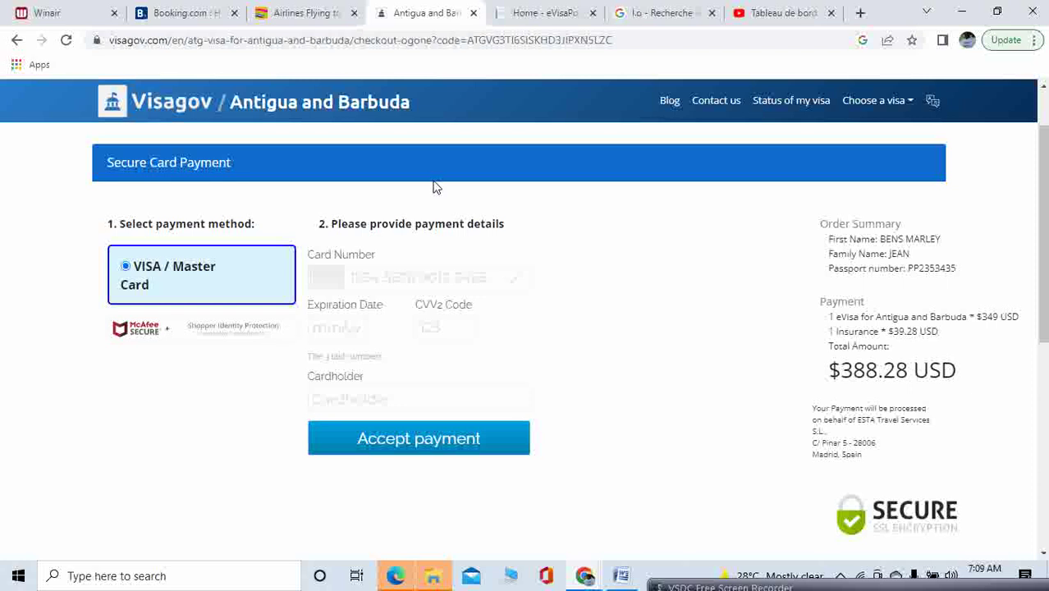
{"action": "left_click", "coordinate": [389, 280]}
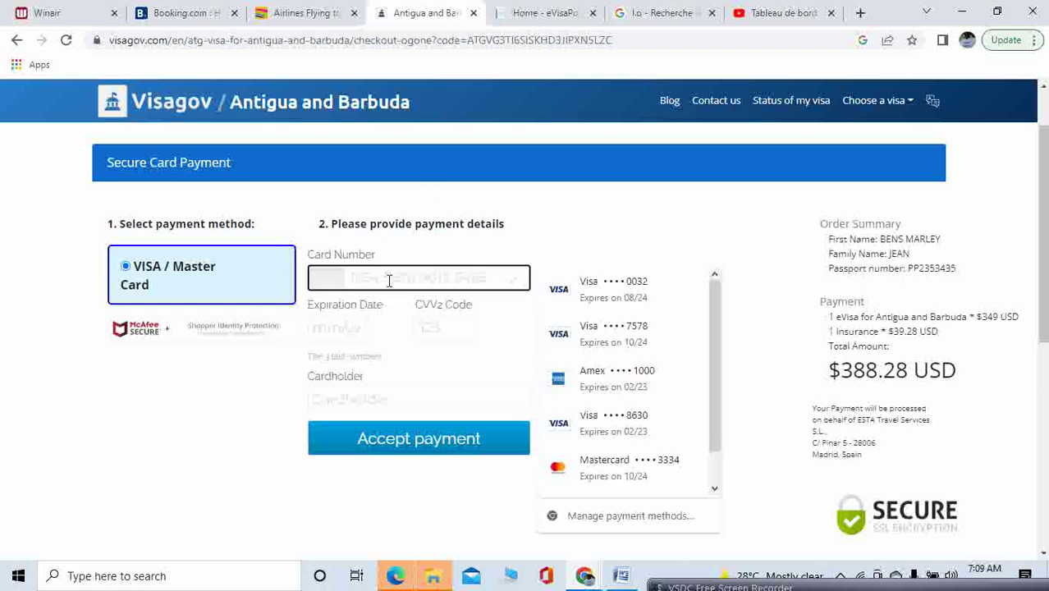
{"action": "left_click", "coordinate": [358, 329]}
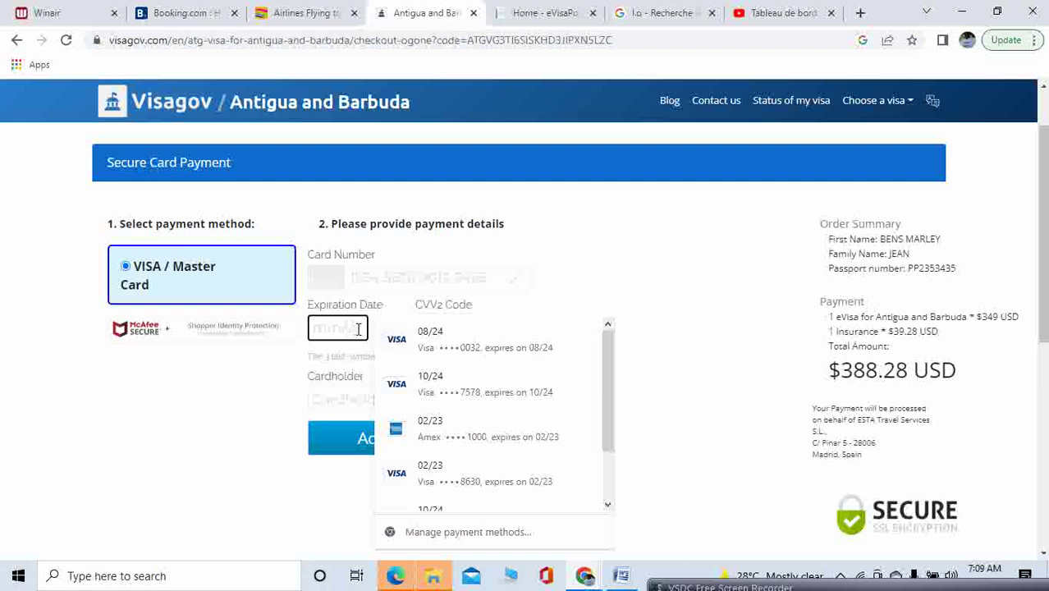
{"action": "left_click", "coordinate": [688, 343]}
{"action": "left_click", "coordinate": [456, 329]}
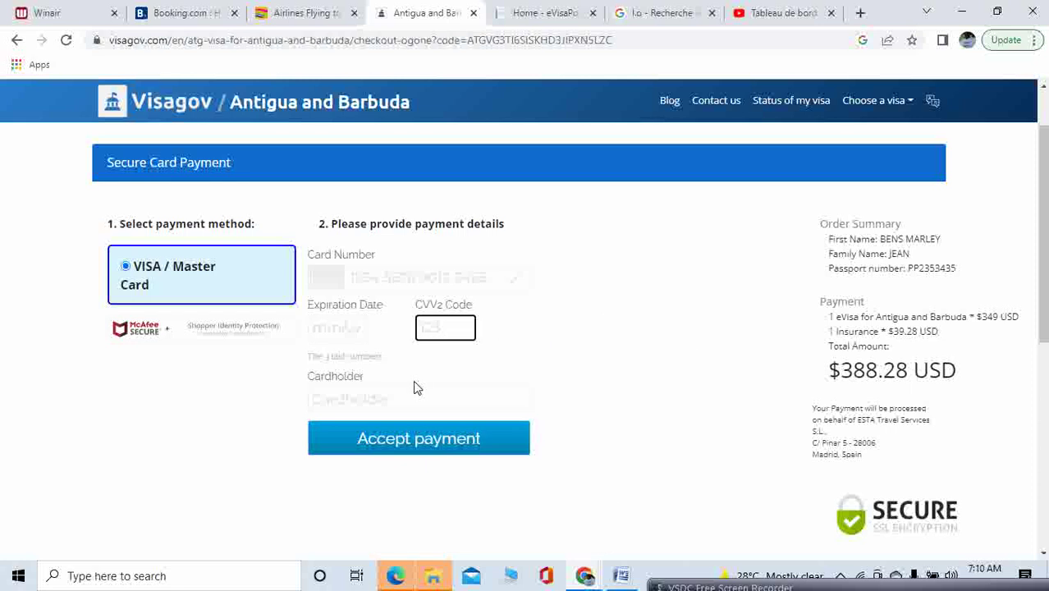
{"action": "left_click", "coordinate": [378, 399]}
{"action": "left_click", "coordinate": [207, 459]}
Highlight the order summary and the $388.28 USD total, then switch to the Anguilla eVisa tab
{"action": "mouse_move", "coordinate": [846, 587]}
{"action": "left_click_drag", "start_coordinate": [840, 525], "coordinate": [835, 579]}
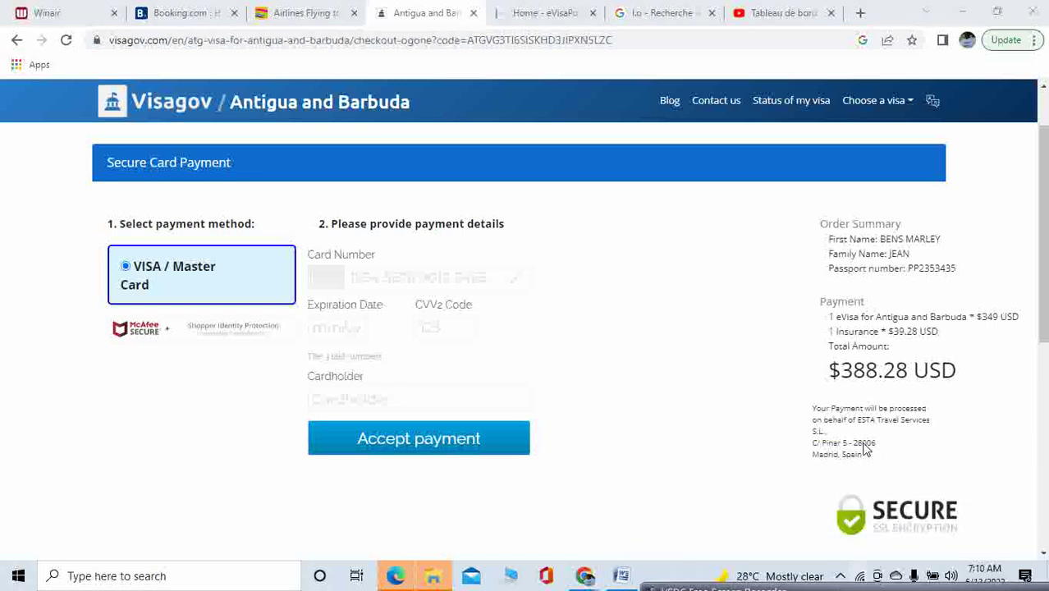
{"action": "left_click_drag", "start_coordinate": [821, 228], "coordinate": [976, 454]}
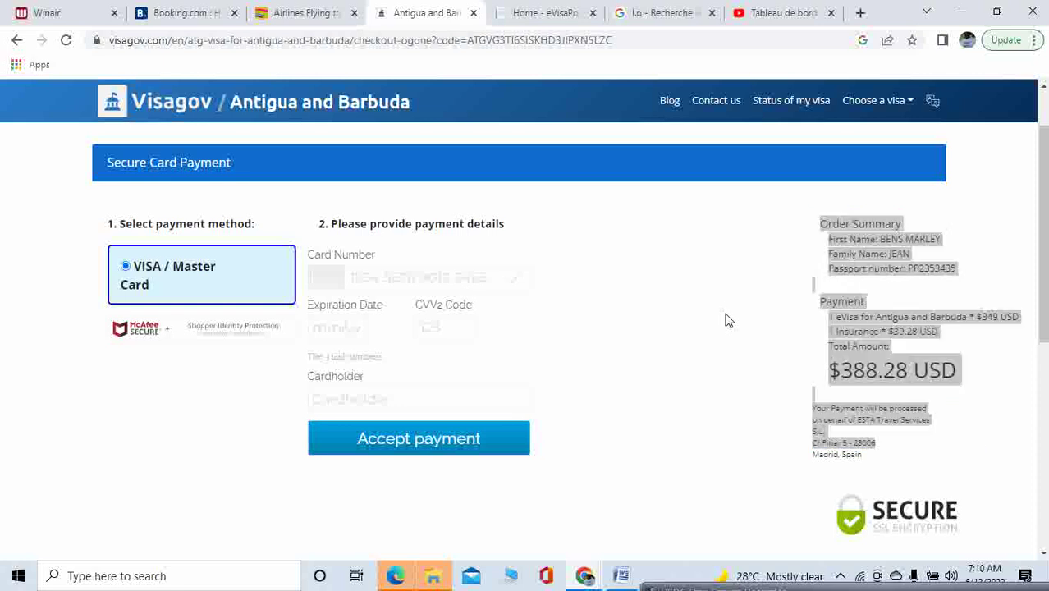
{"action": "left_click", "coordinate": [807, 362]}
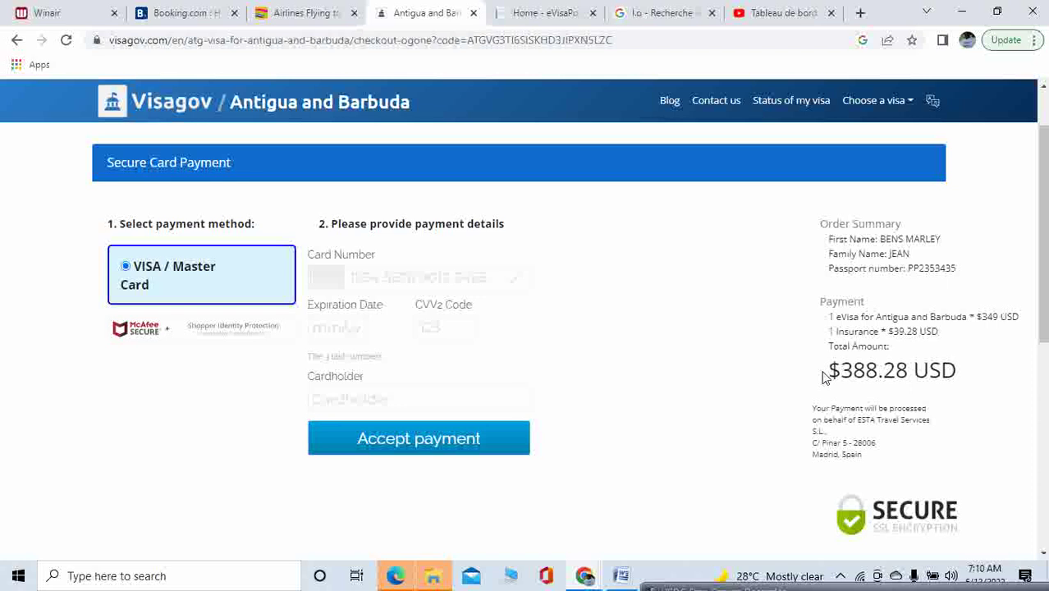
{"action": "left_click_drag", "start_coordinate": [823, 376], "coordinate": [955, 372]}
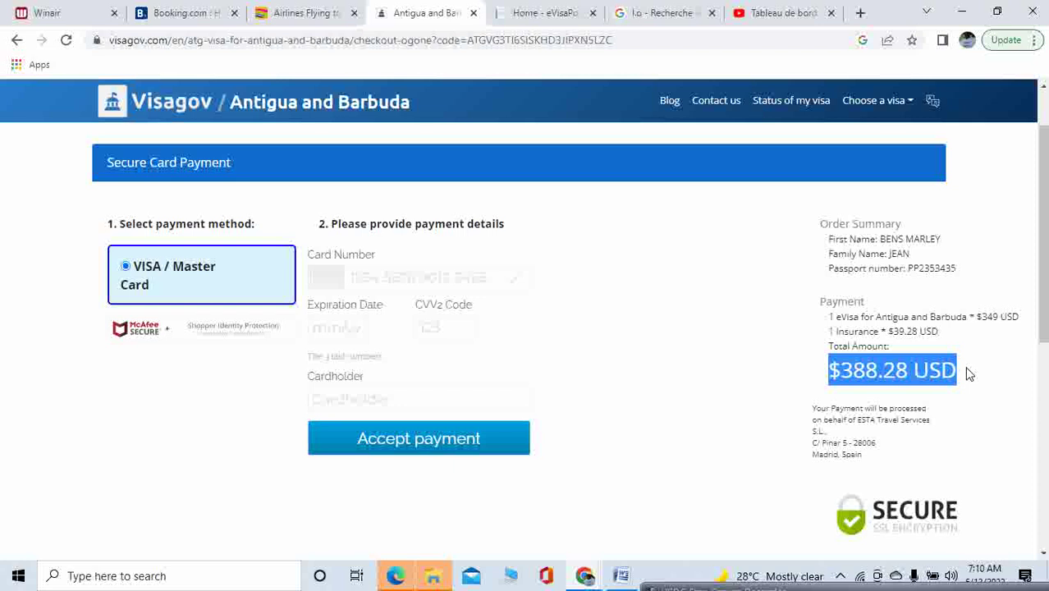
{"action": "left_click", "coordinate": [574, 18]}
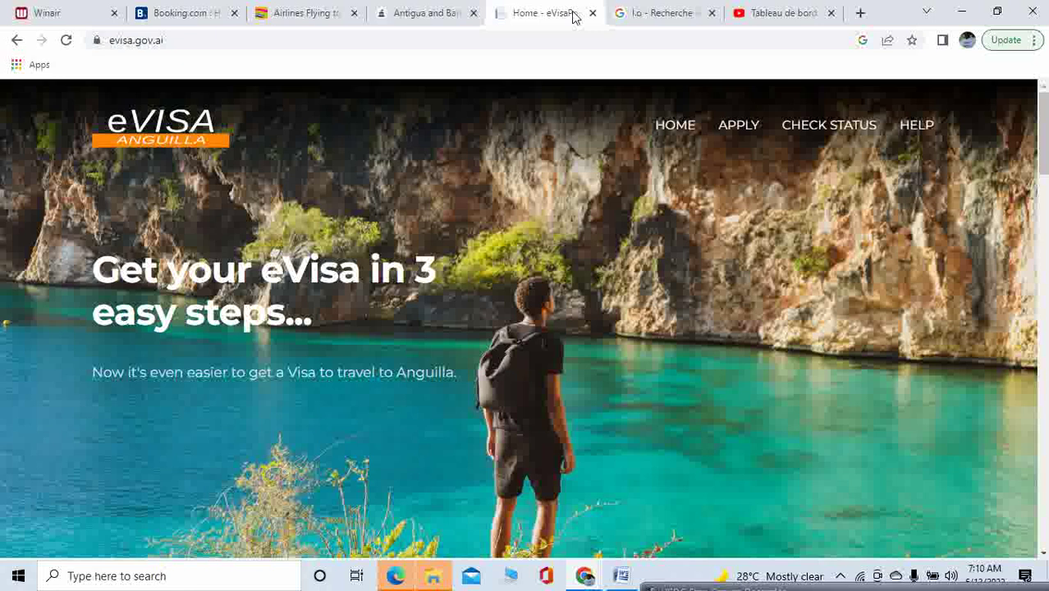
Return to the Antigua and Barbuda payment page showing the $388.28 USD total
{"action": "left_click", "coordinate": [417, 18]}
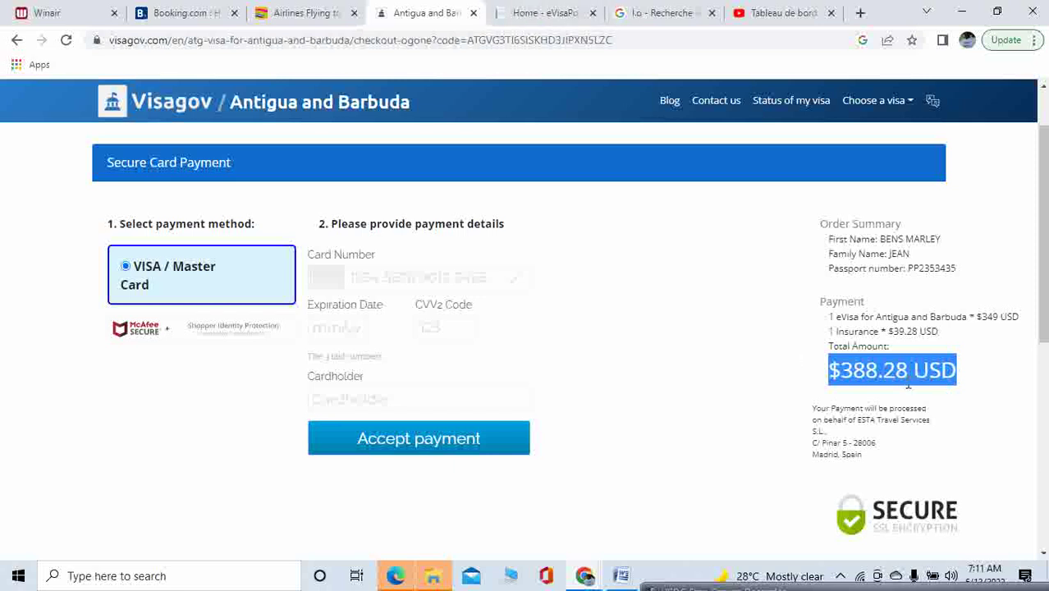
Clear the total's highlight and switch back to the Anguilla eVisa homepage
{"action": "left_click", "coordinate": [991, 370]}
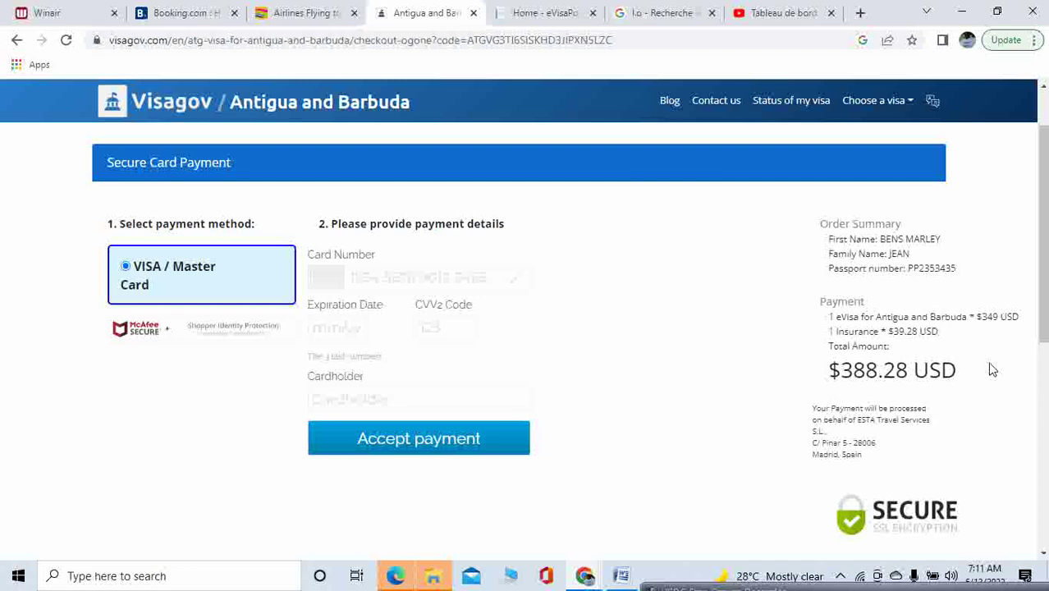
{"action": "left_click", "coordinate": [557, 15]}
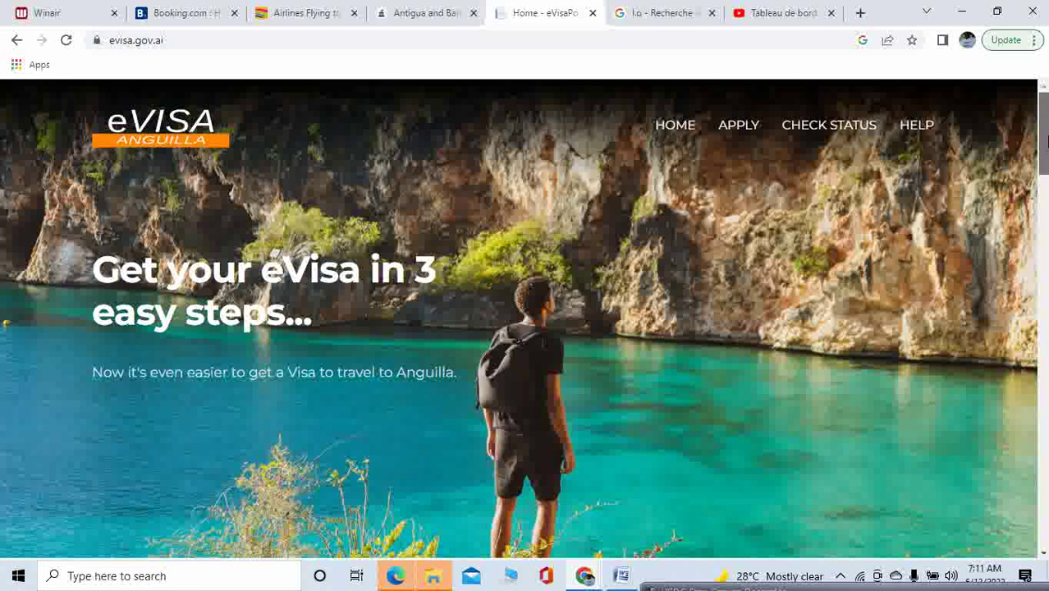
Highlight the Anguilla single-entry USD $140 and multiple-entry USD $250 prices and the USD $20.00 fee note
{"action": "left_click_drag", "start_coordinate": [1045, 141], "coordinate": [1045, 410]}
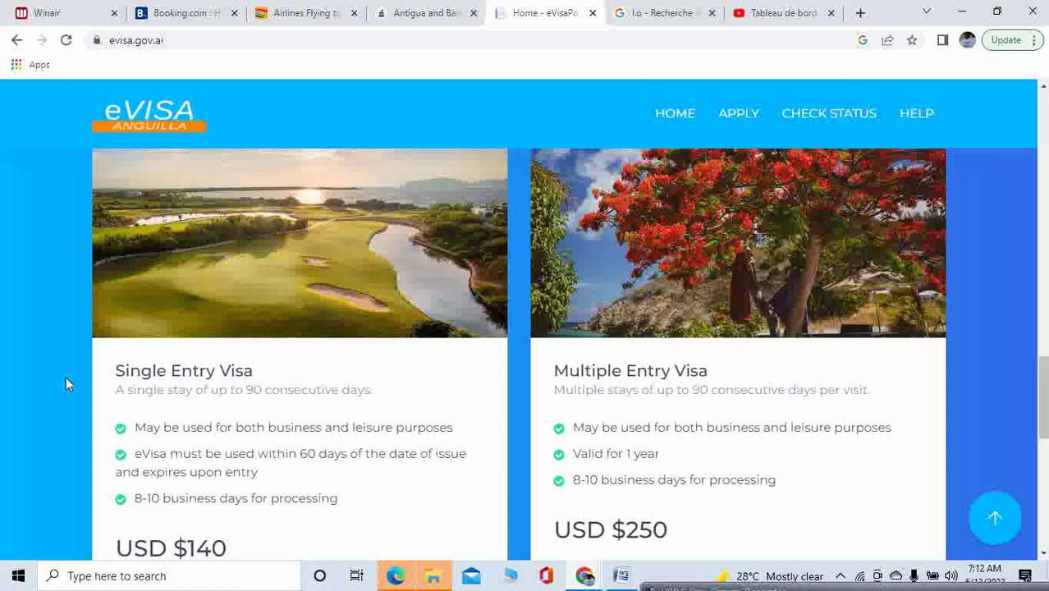
{"action": "left_click_drag", "start_coordinate": [117, 371], "coordinate": [298, 376]}
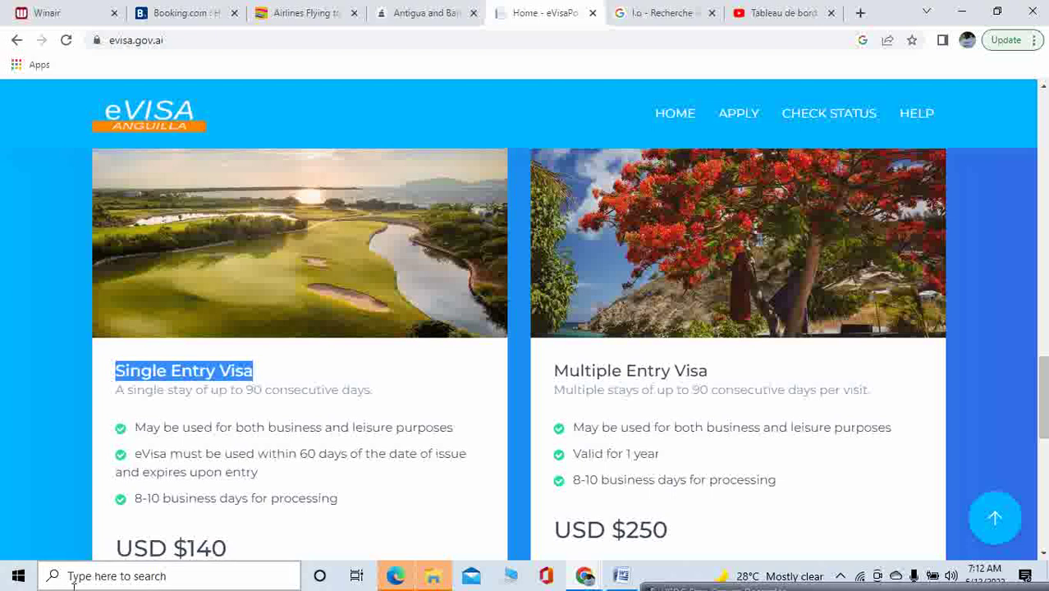
{"action": "left_click_drag", "start_coordinate": [107, 550], "coordinate": [245, 549]}
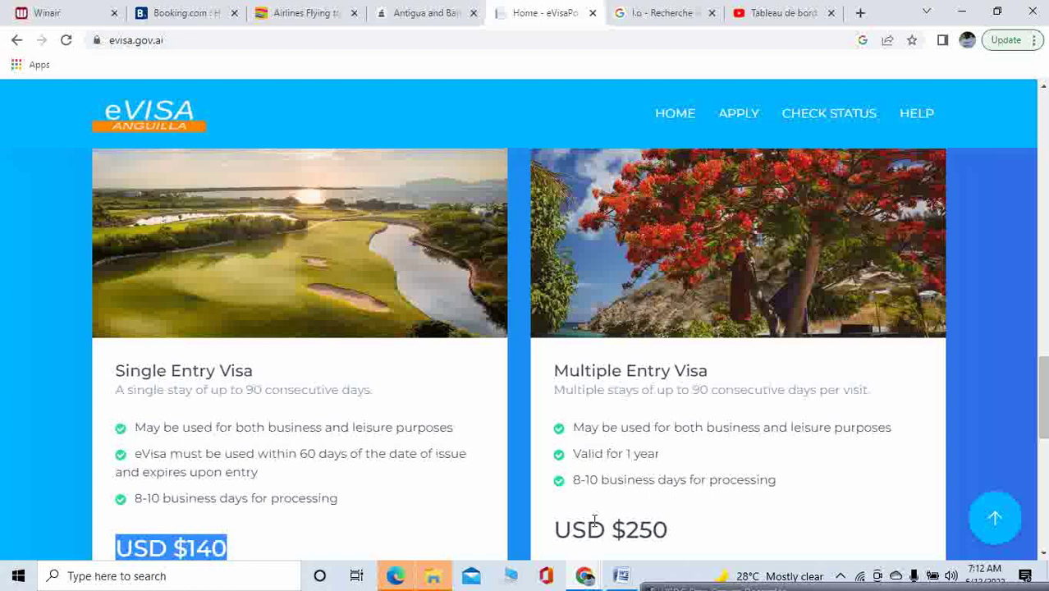
{"action": "left_click_drag", "start_coordinate": [556, 530], "coordinate": [685, 537]}
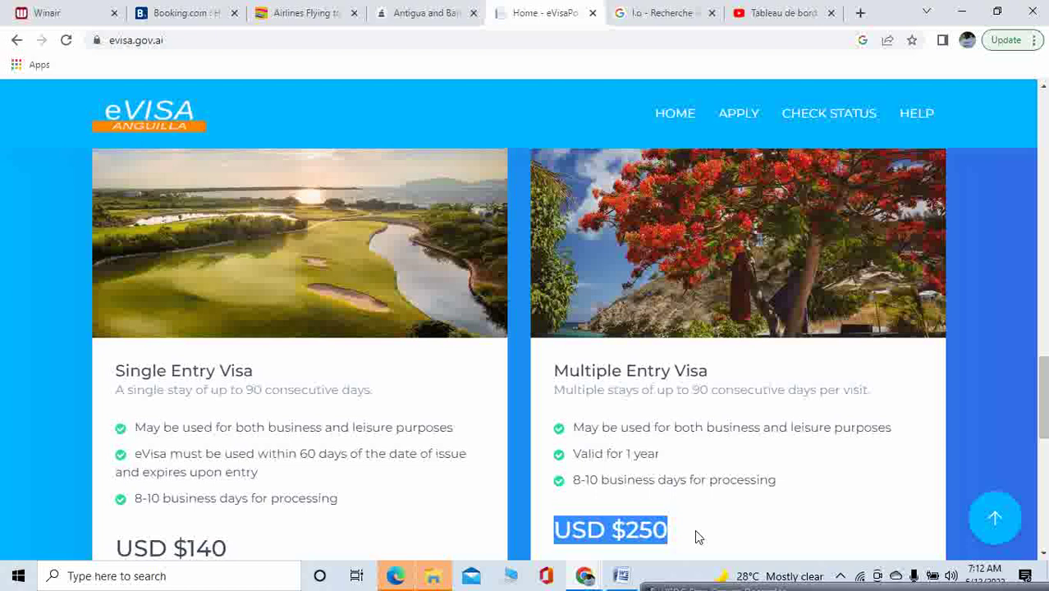
{"action": "left_click_drag", "start_coordinate": [1044, 398], "coordinate": [1041, 443]}
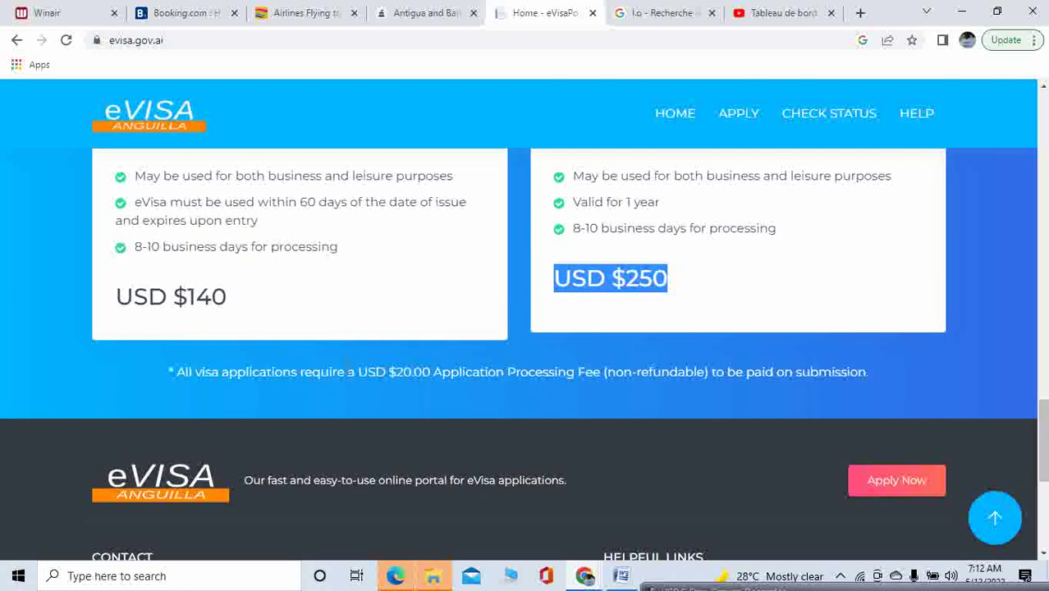
{"action": "left_click_drag", "start_coordinate": [389, 372], "coordinate": [892, 385]}
{"action": "left_click_drag", "start_coordinate": [561, 278], "coordinate": [764, 304]}
{"action": "left_click_drag", "start_coordinate": [122, 297], "coordinate": [251, 299]}
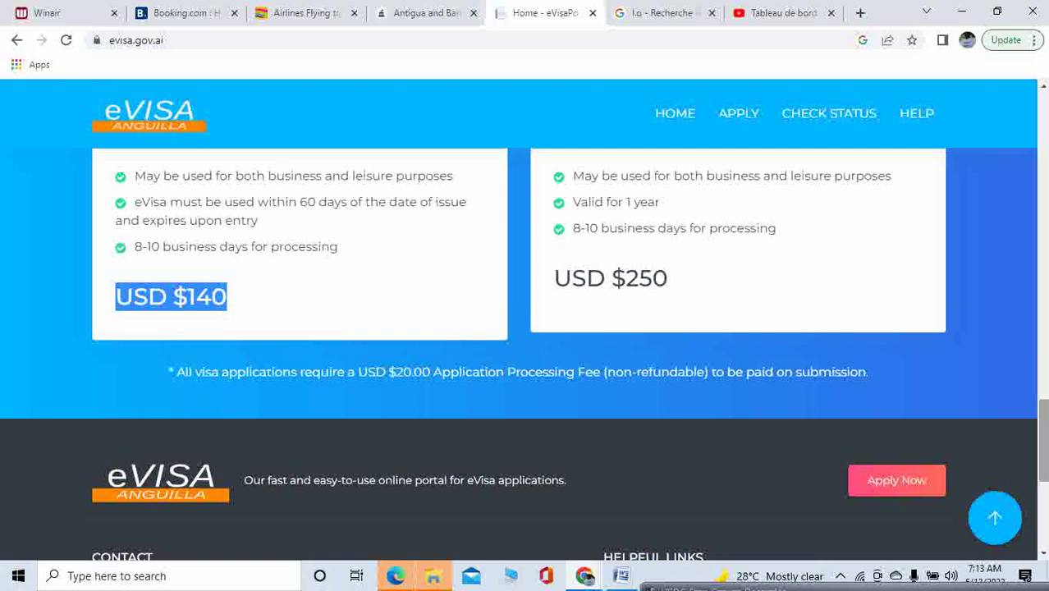
{"action": "left_click", "coordinate": [282, 10]}
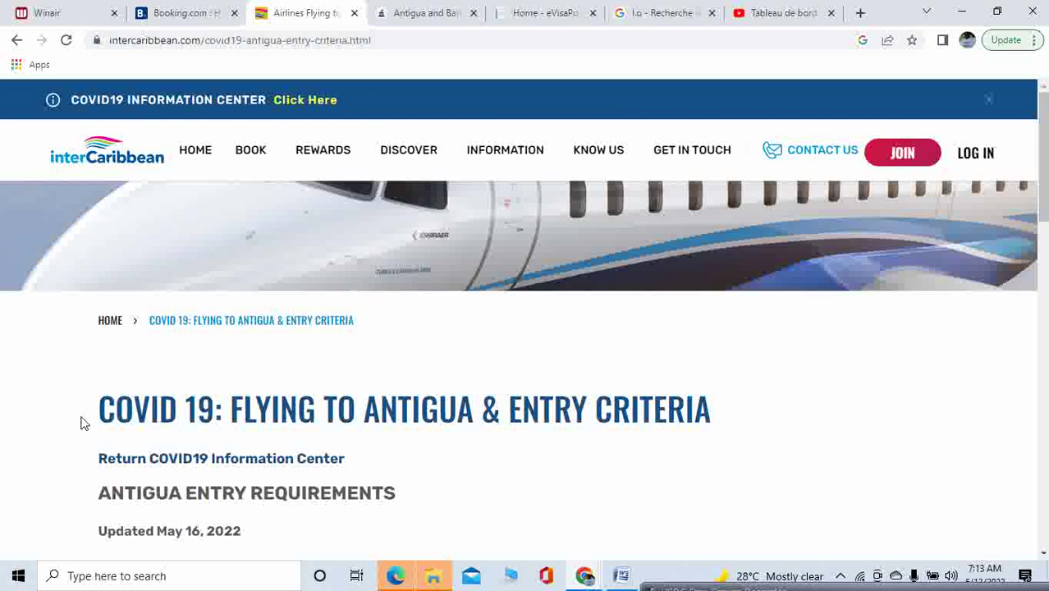
Highlight the Antigua entry criteria heading and the testing rule for vaccinated passengers
{"action": "left_click_drag", "start_coordinate": [89, 422], "coordinate": [273, 534]}
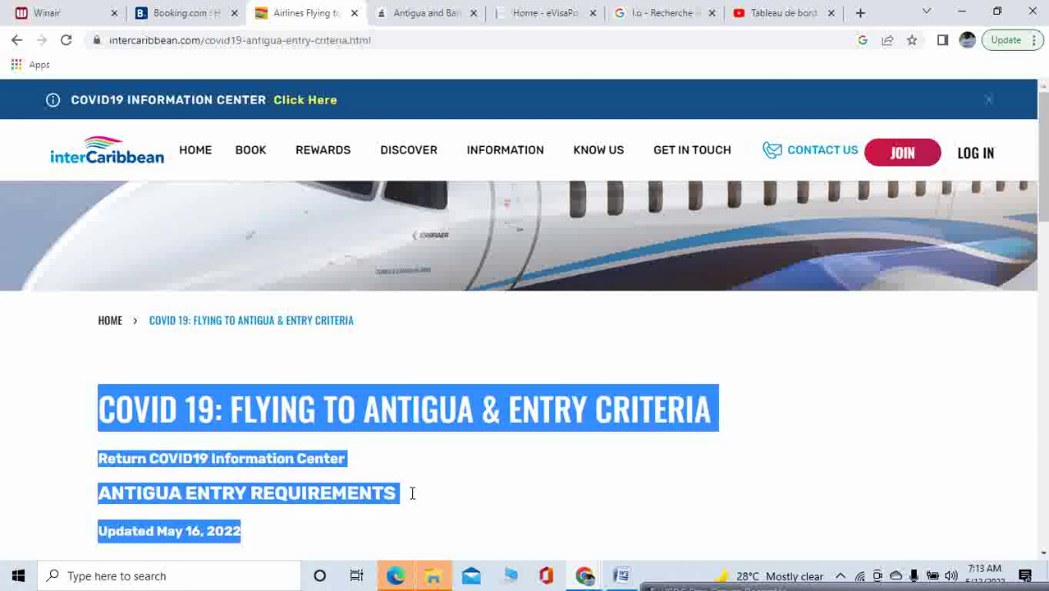
{"action": "left_click", "coordinate": [938, 370]}
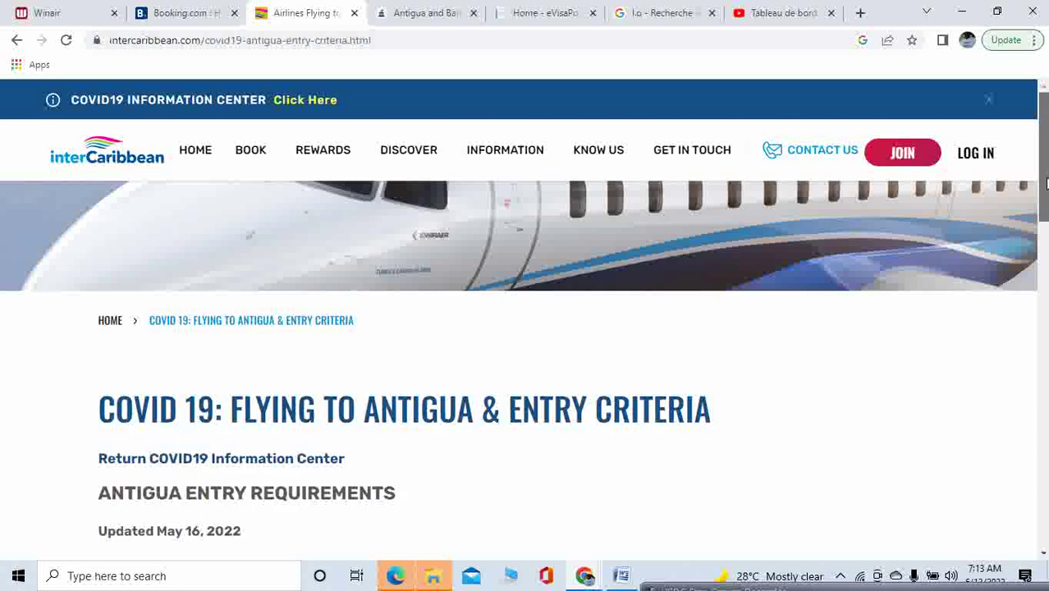
{"action": "left_click_drag", "start_coordinate": [1046, 182], "coordinate": [1046, 240]}
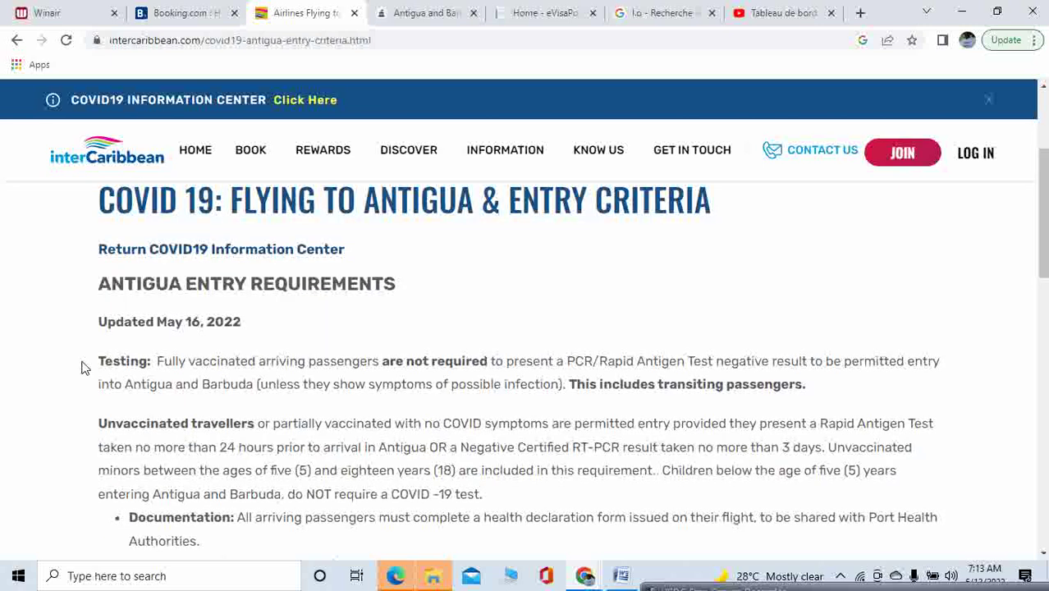
{"action": "left_click_drag", "start_coordinate": [92, 363], "coordinate": [824, 382]}
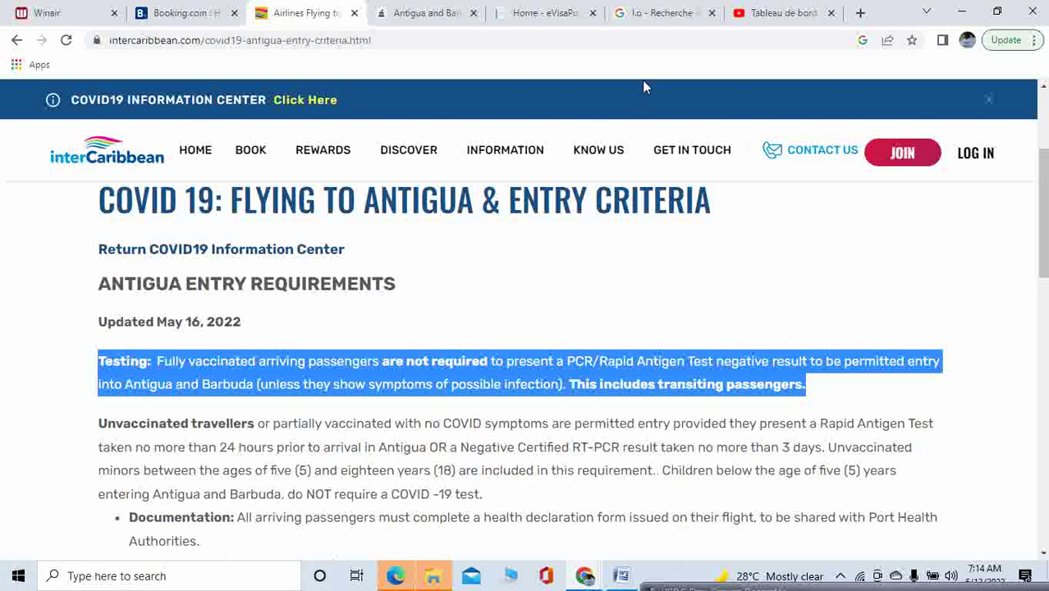
{"action": "left_click", "coordinate": [663, 10]}
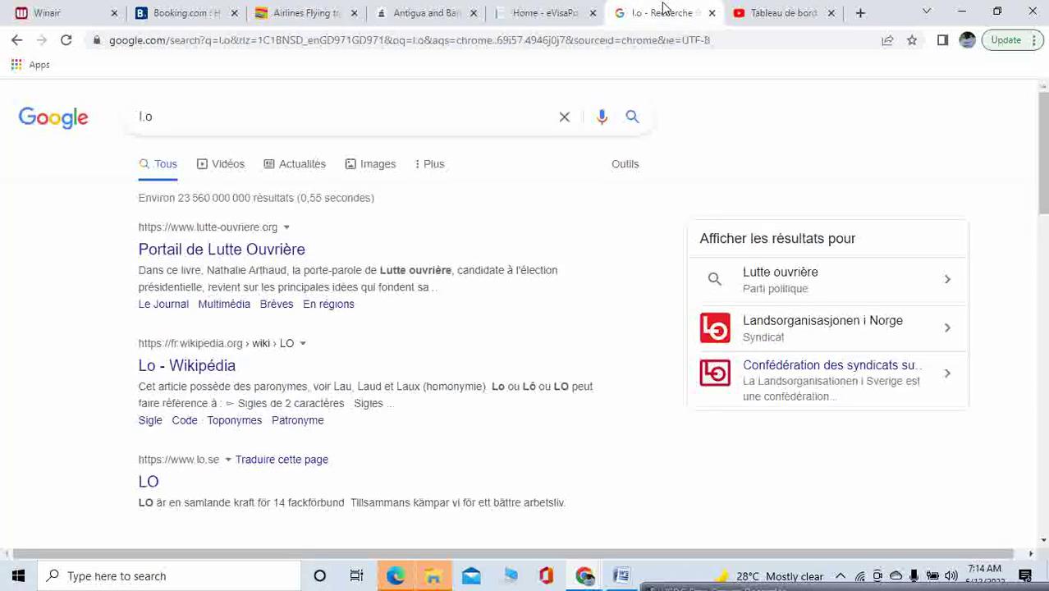
Compare the Anguilla eVisa prices with the $388.28 USD Antigua checkout, then view Booking.com's Anguilla listings
{"action": "left_click", "coordinate": [542, 15]}
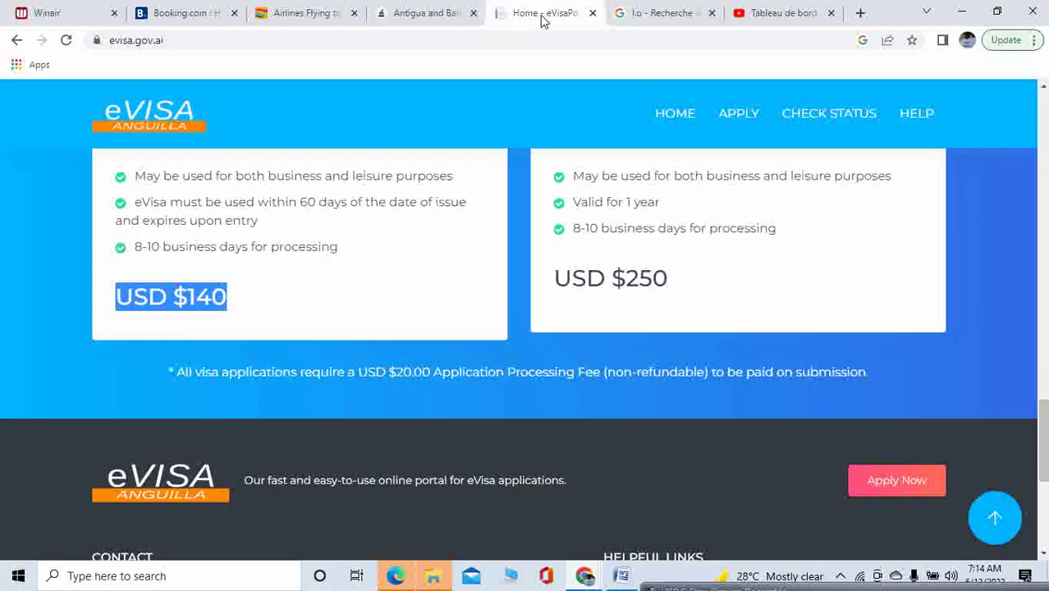
{"action": "left_click", "coordinate": [392, 17]}
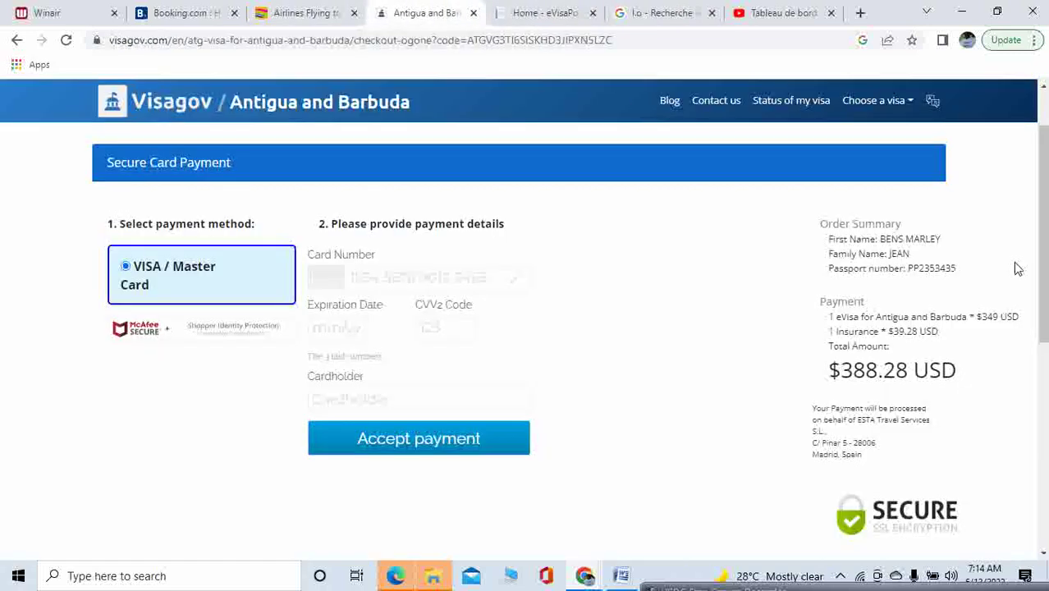
{"action": "mouse_move", "coordinate": [1042, 253]}
{"action": "left_mouse_down"}
{"action": "mouse_move", "coordinate": [1045, 209]}
{"action": "mouse_move", "coordinate": [1045, 250]}
{"action": "left_mouse_up"}
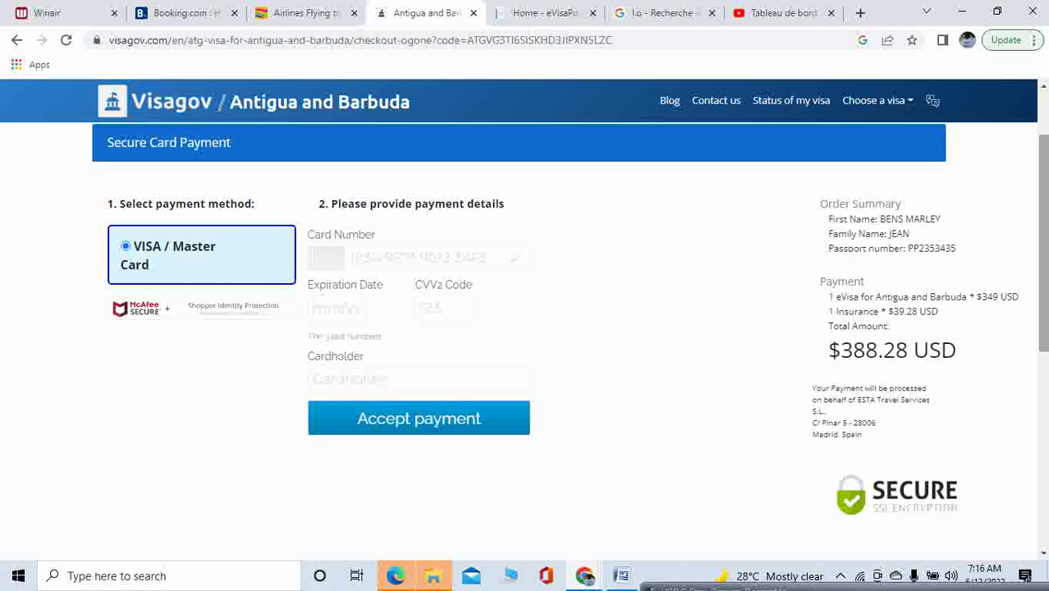
{"action": "left_click", "coordinate": [192, 10]}
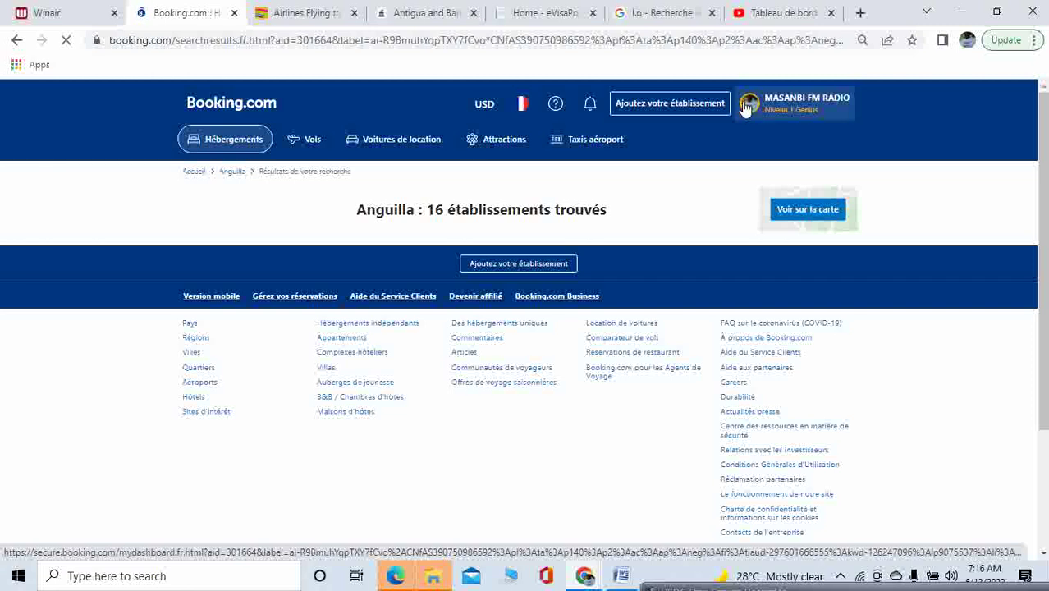
Check the Booking.com profile dashboard and notifications, then return to the USD $140/$250 Anguilla eVisa prices
{"action": "left_click", "coordinate": [746, 108]}
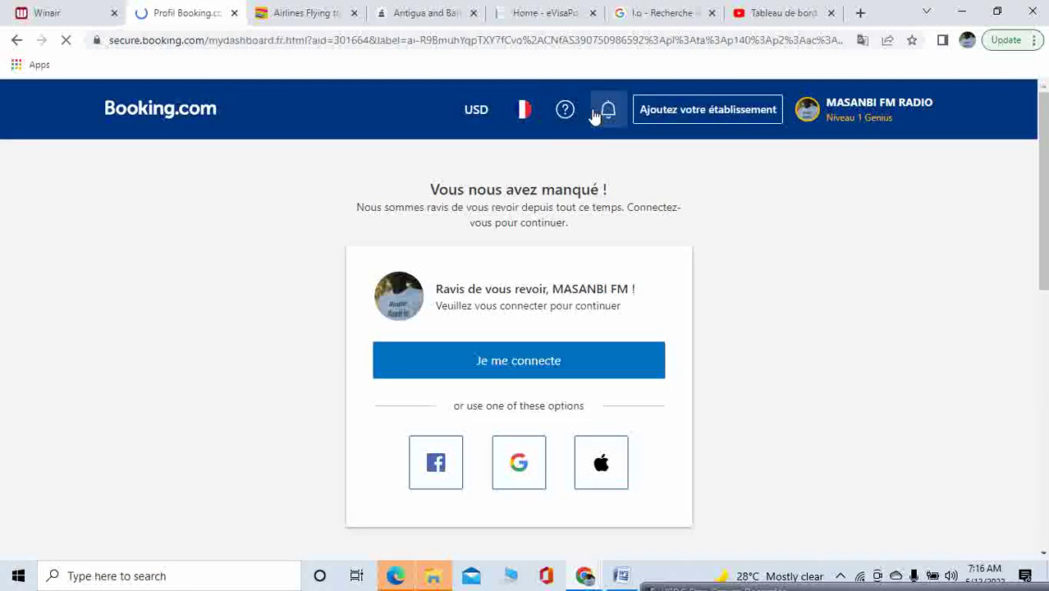
{"action": "left_click", "coordinate": [596, 115]}
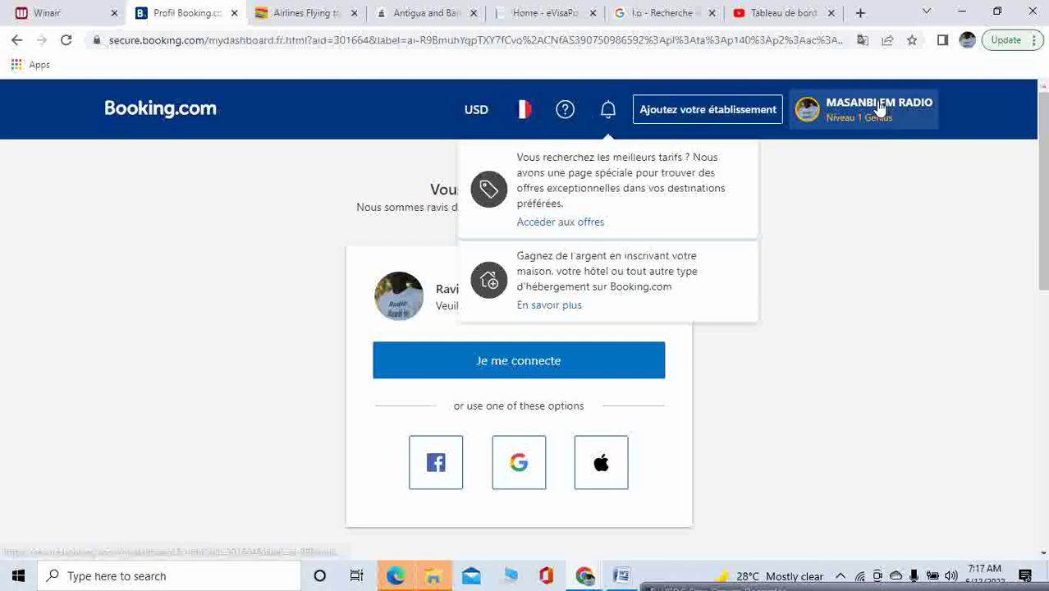
{"action": "left_click", "coordinate": [551, 11]}
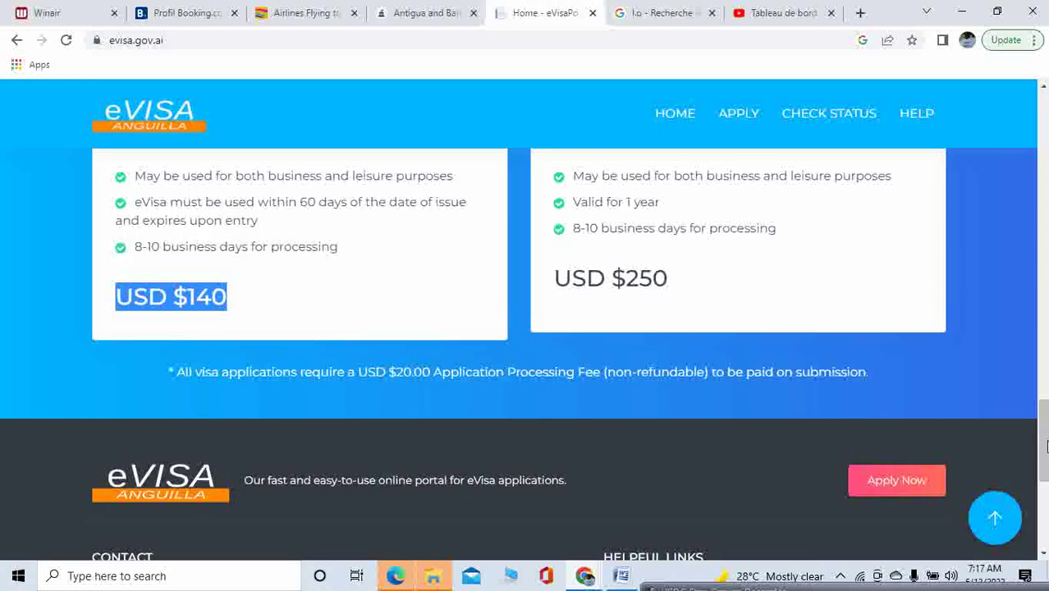
Review the Anguilla 'Which visa is right for you?' options, then return to the $388.28 Antigua checkout
{"action": "left_click_drag", "start_coordinate": [1046, 439], "coordinate": [1046, 367]}
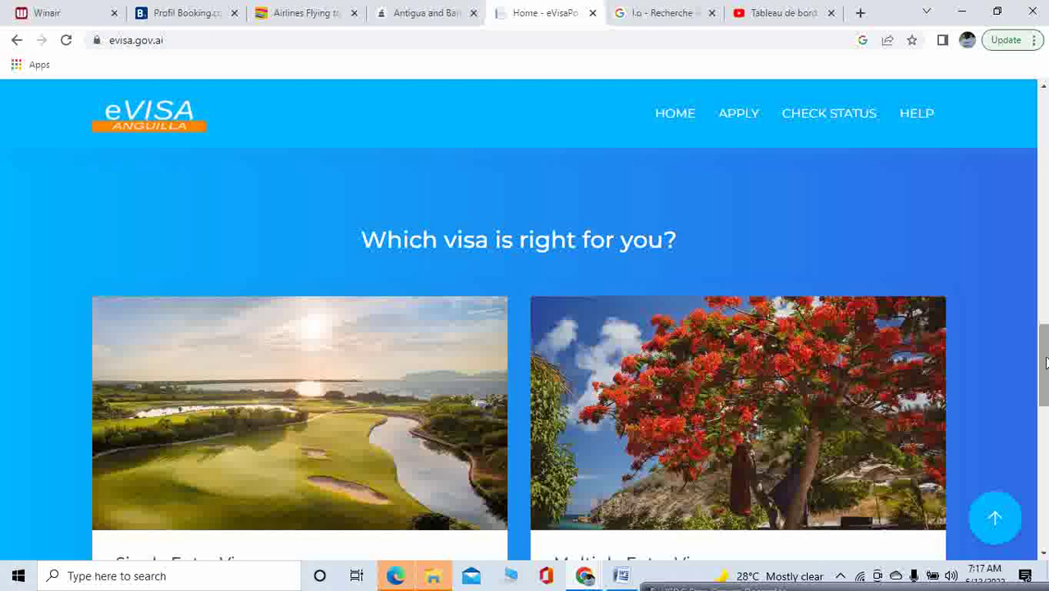
{"action": "left_click", "coordinate": [418, 10]}
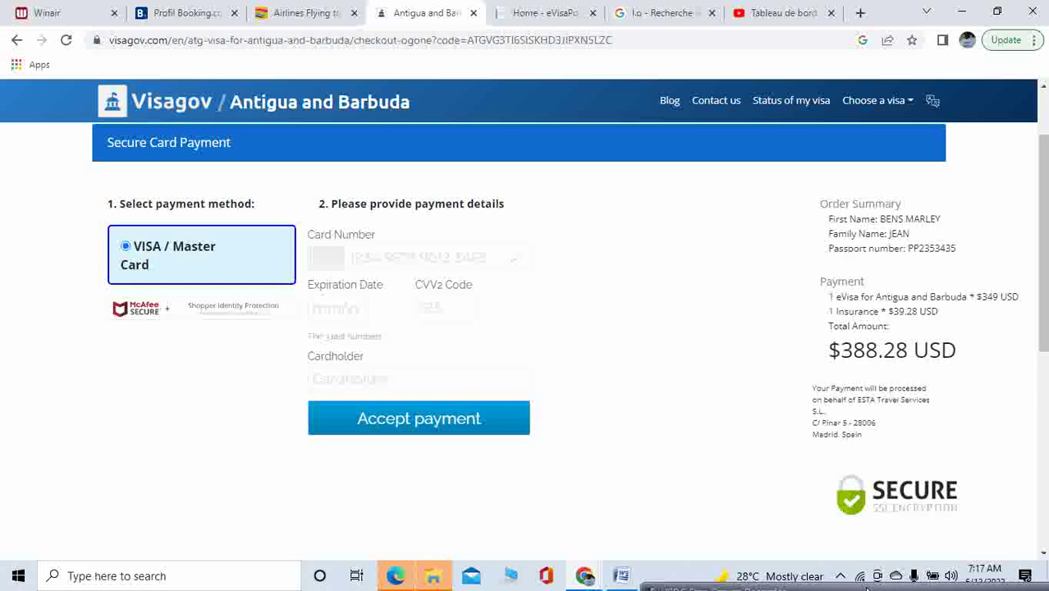
{"action": "mouse_move", "coordinate": [866, 589]}
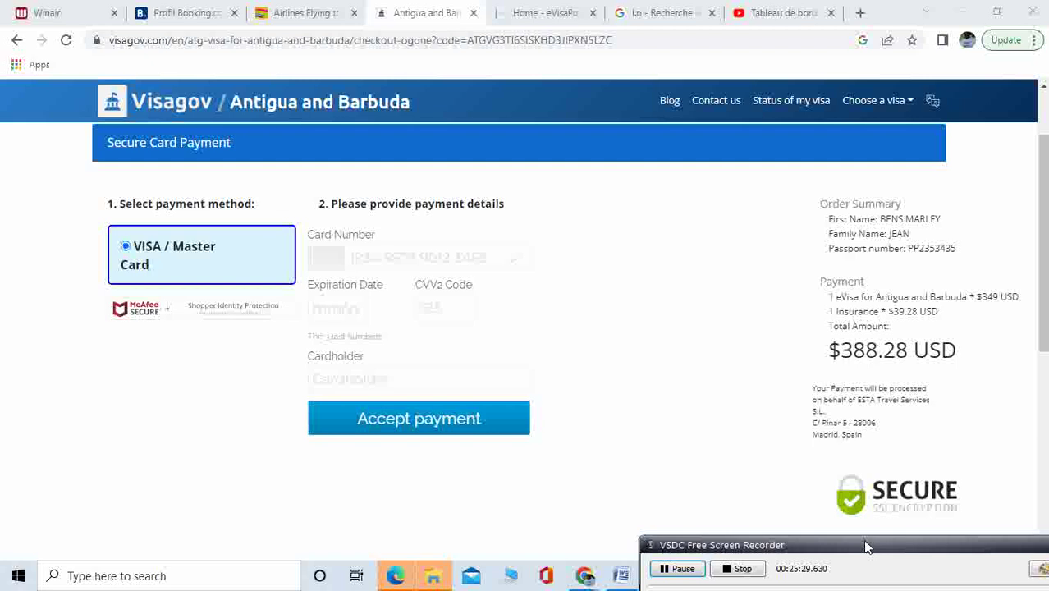